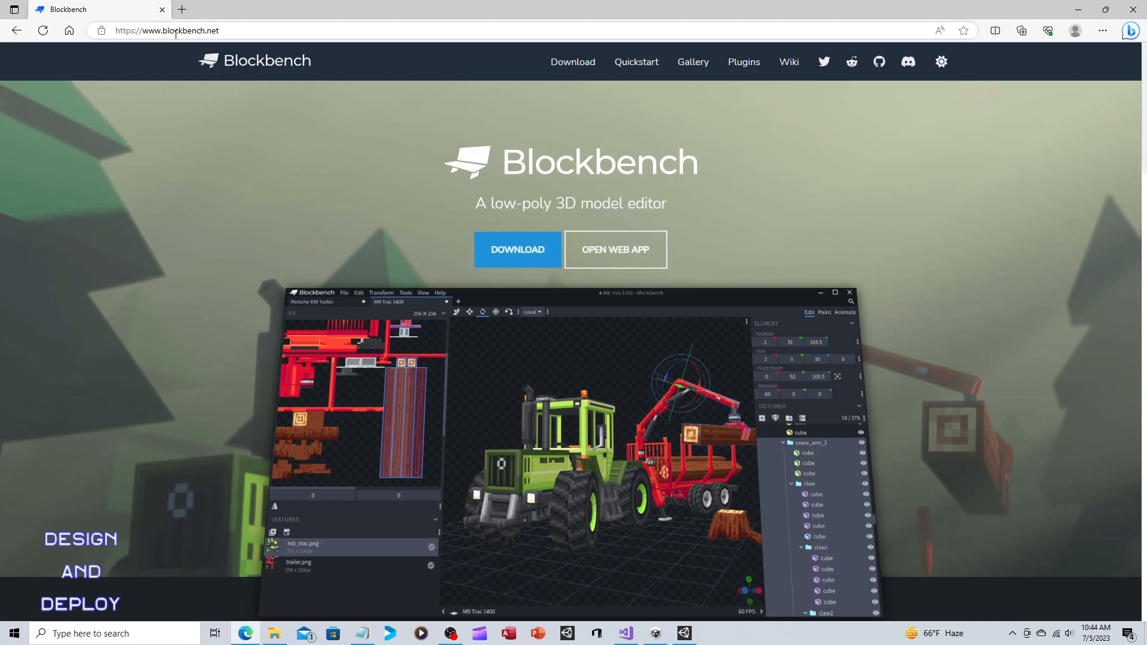
Open the Blockbench web app and create a new Generic Model project with the file name animtest.
{"action": "left_click", "coordinate": [630, 254]}
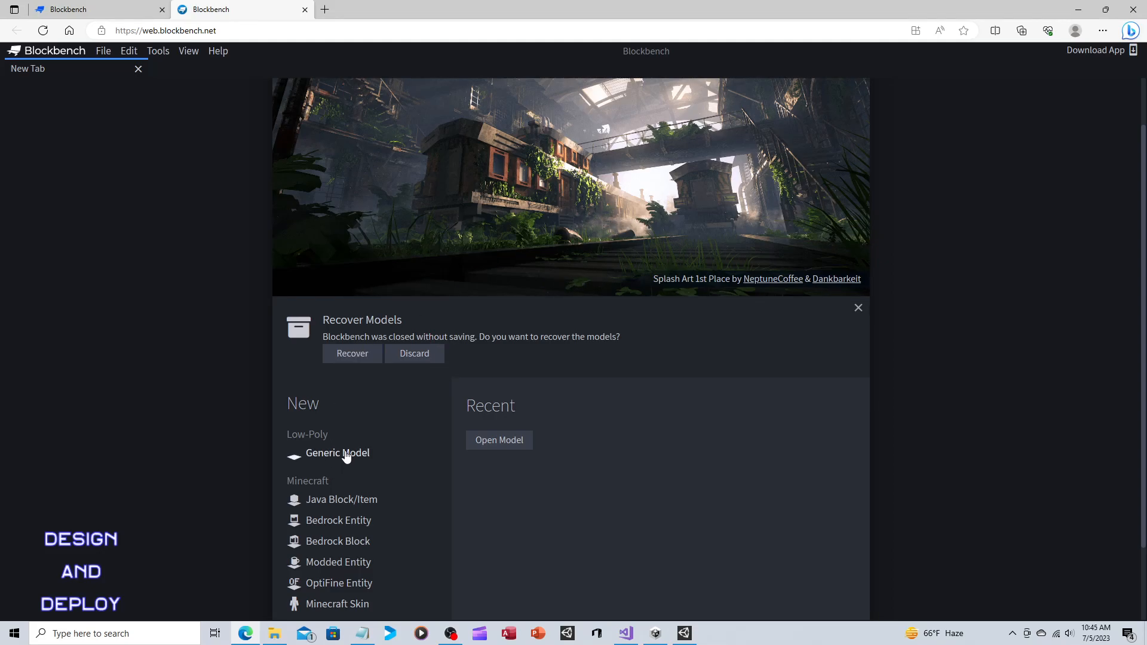
{"action": "left_click", "coordinate": [370, 454]}
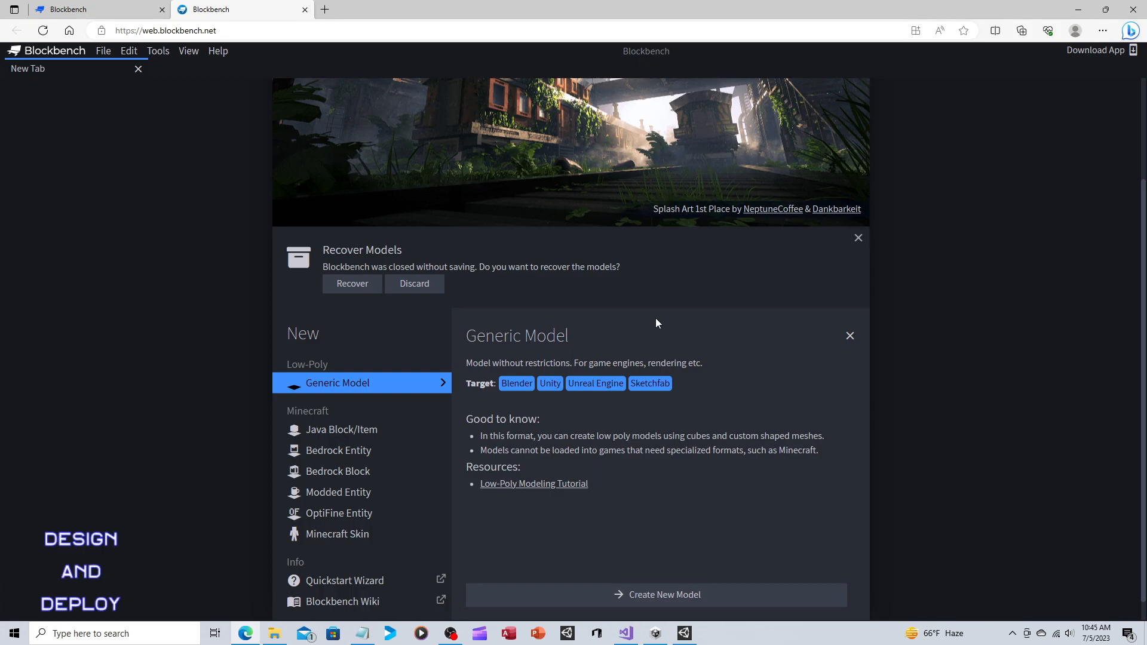
{"action": "left_click", "coordinate": [676, 594]}
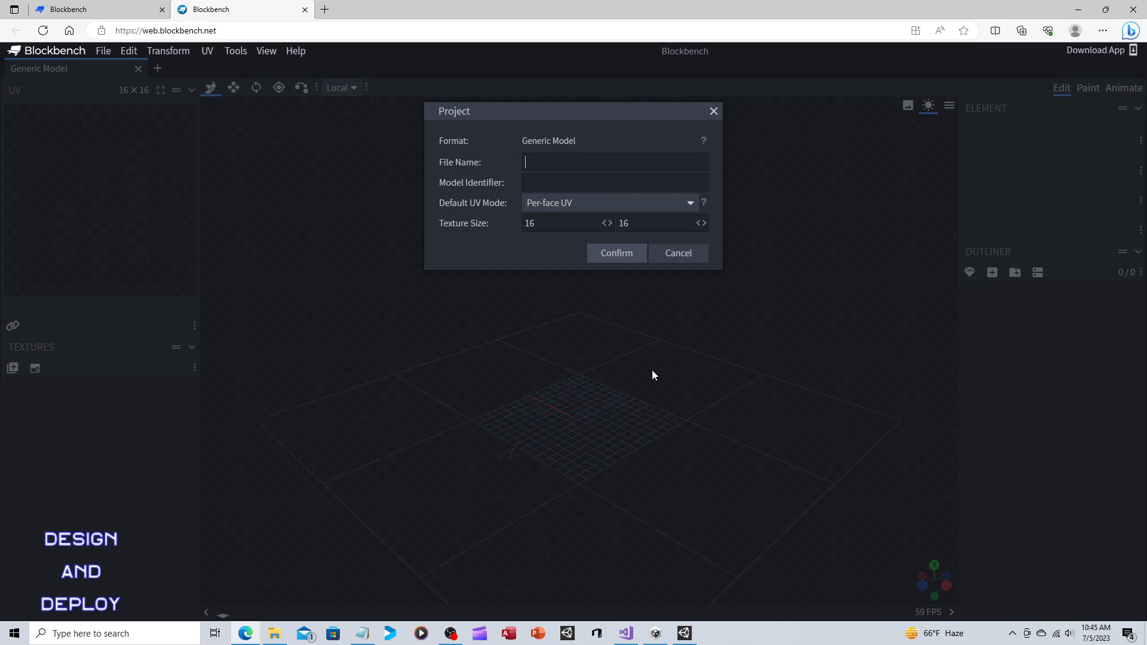
{"action": "type", "text": "animtest"}
{"action": "left_click", "coordinate": [602, 257]}
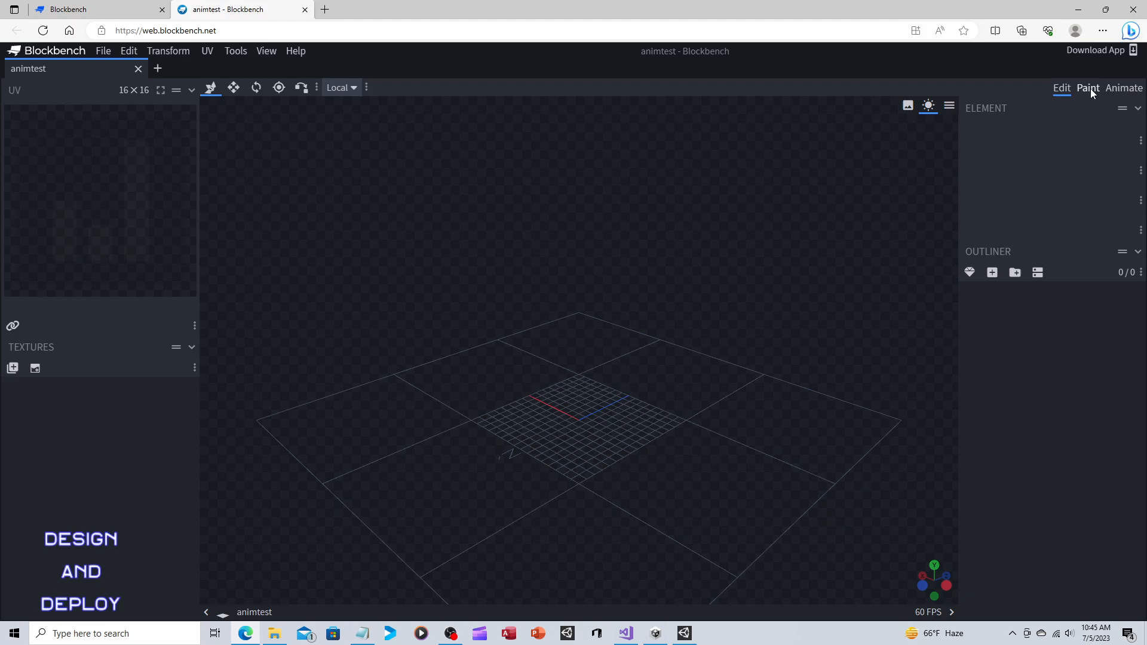
Add a cuboid mesh with diameter 16 and height 8, and place it inside a new bone group.
{"action": "left_click", "coordinate": [969, 273]}
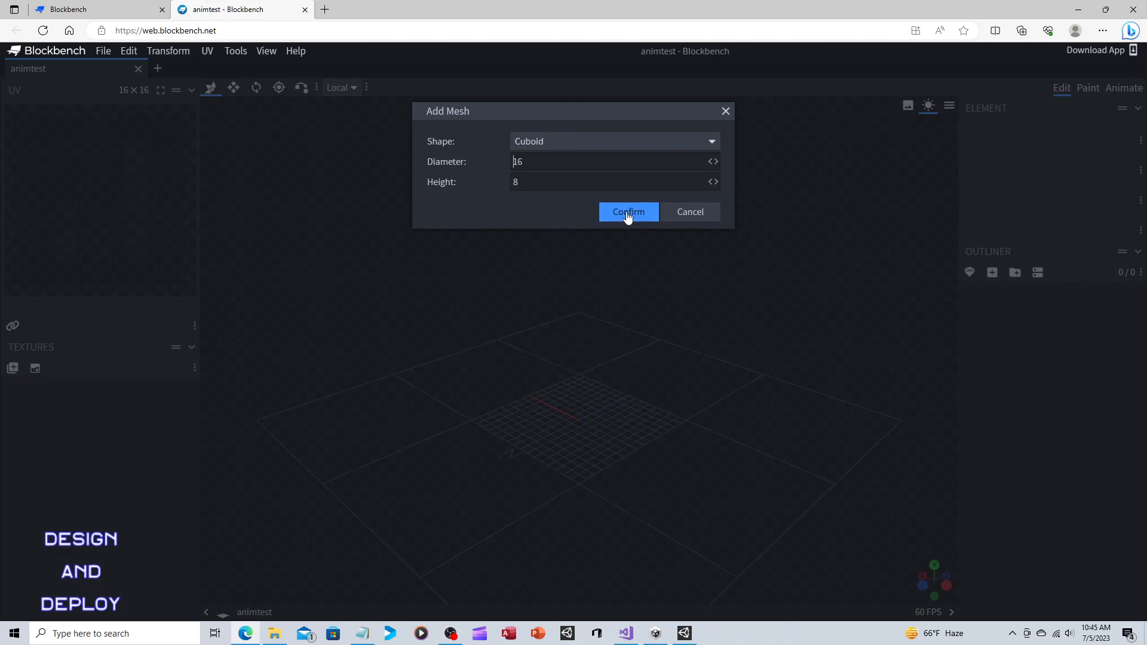
{"action": "left_click", "coordinate": [627, 213]}
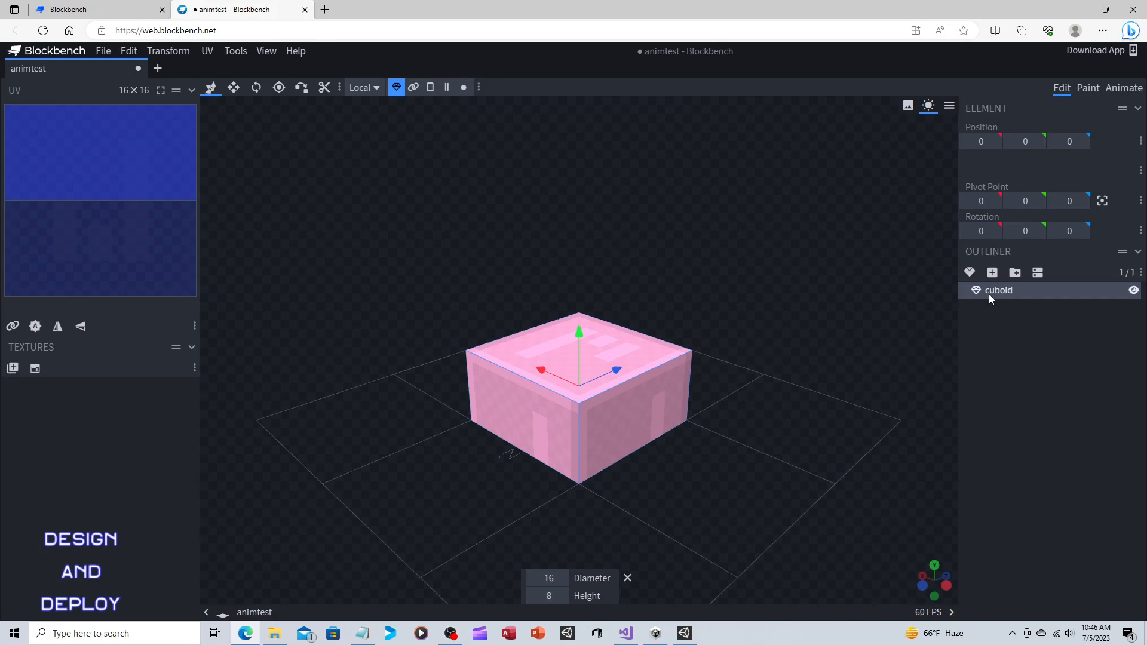
{"action": "left_click", "coordinate": [1015, 273]}
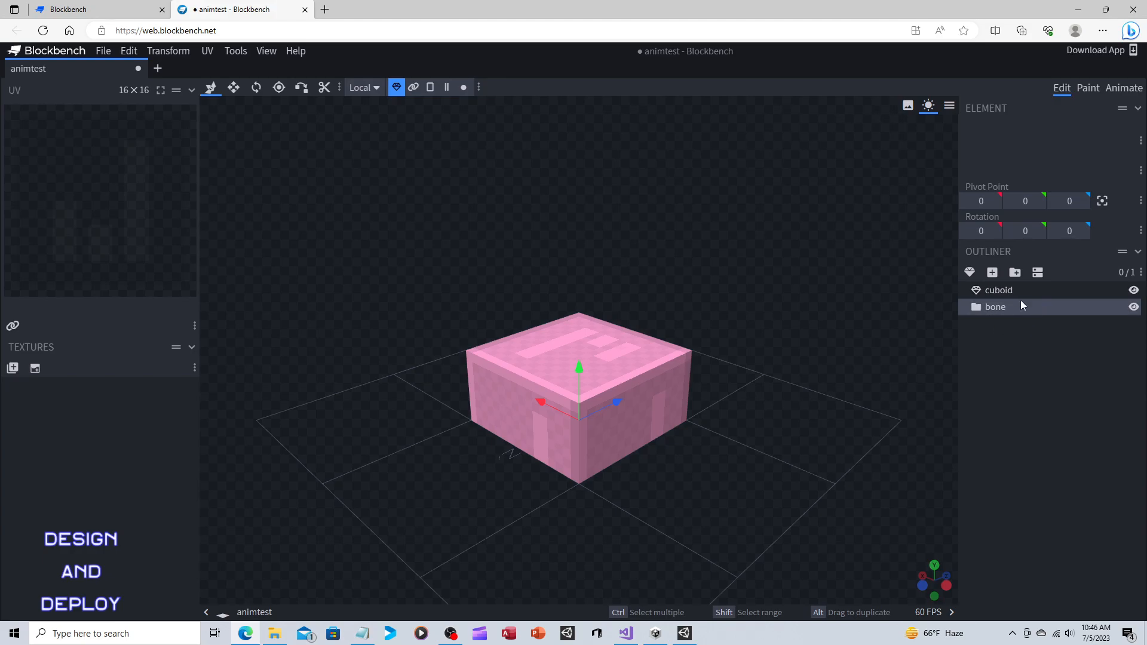
{"action": "left_click_drag", "start_coordinate": [1008, 289], "coordinate": [1020, 307]}
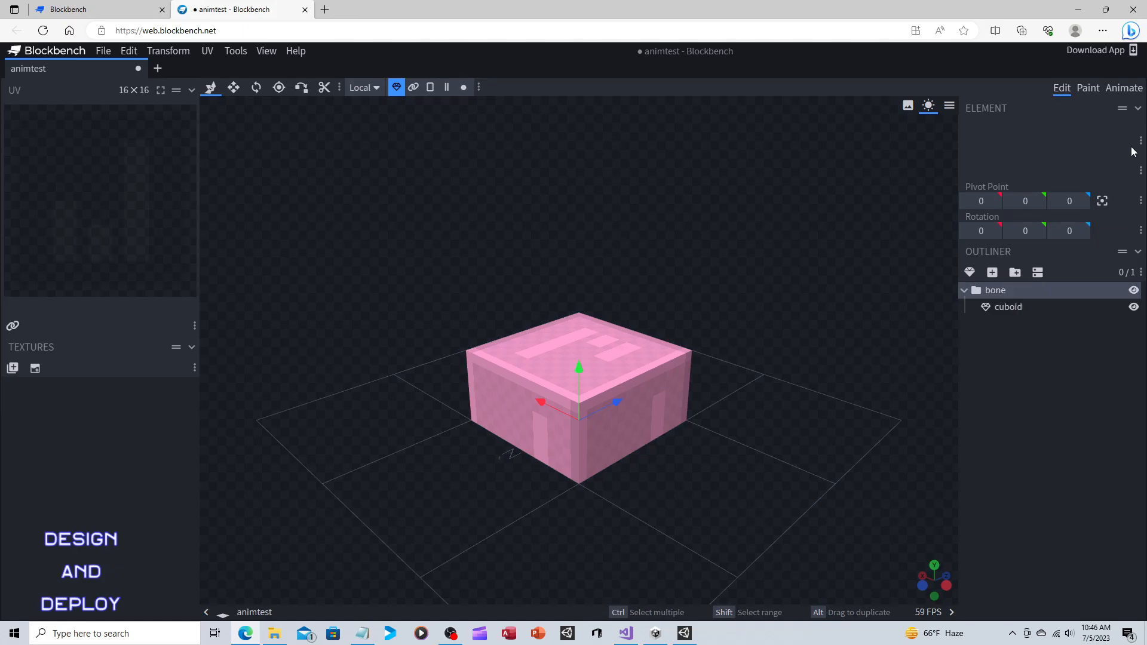
In Animate mode, add a blank animation named animation.model.new with Play Once looping and set its length to 1 second.
{"action": "left_click", "coordinate": [1128, 91]}
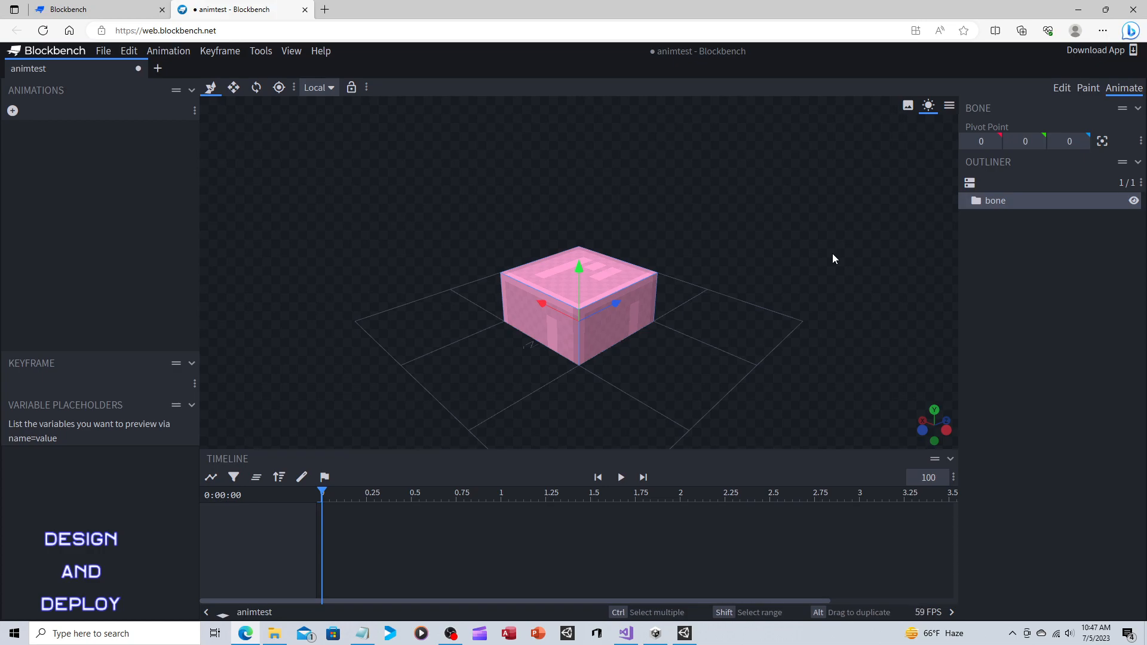
{"action": "left_click", "coordinate": [13, 111]}
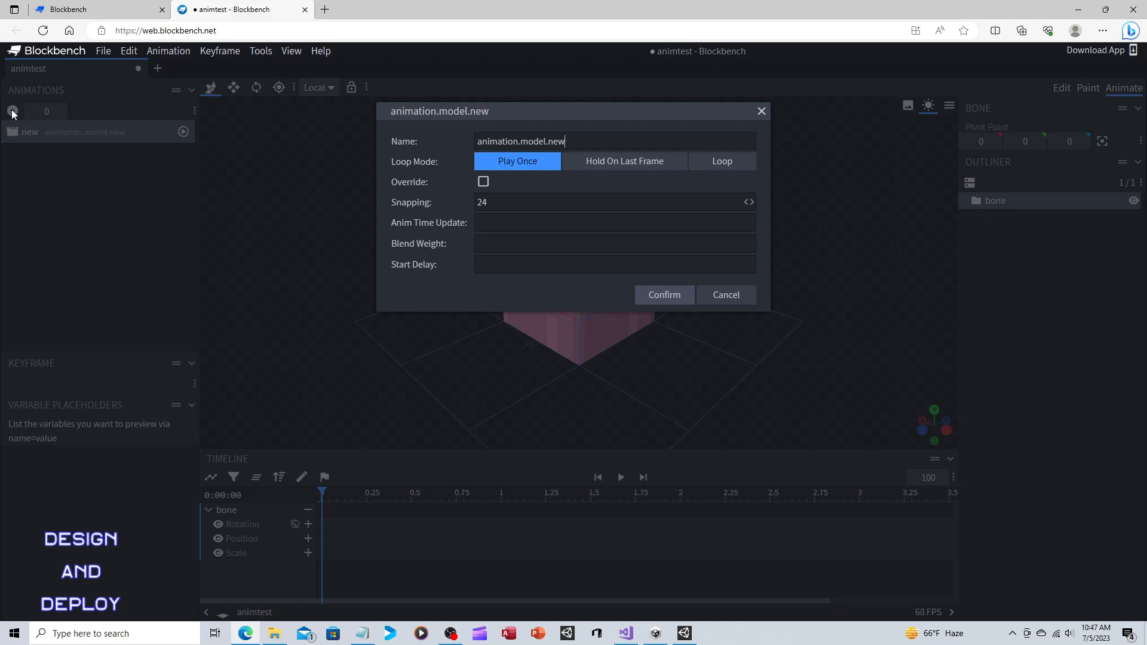
{"action": "left_click", "coordinate": [655, 297]}
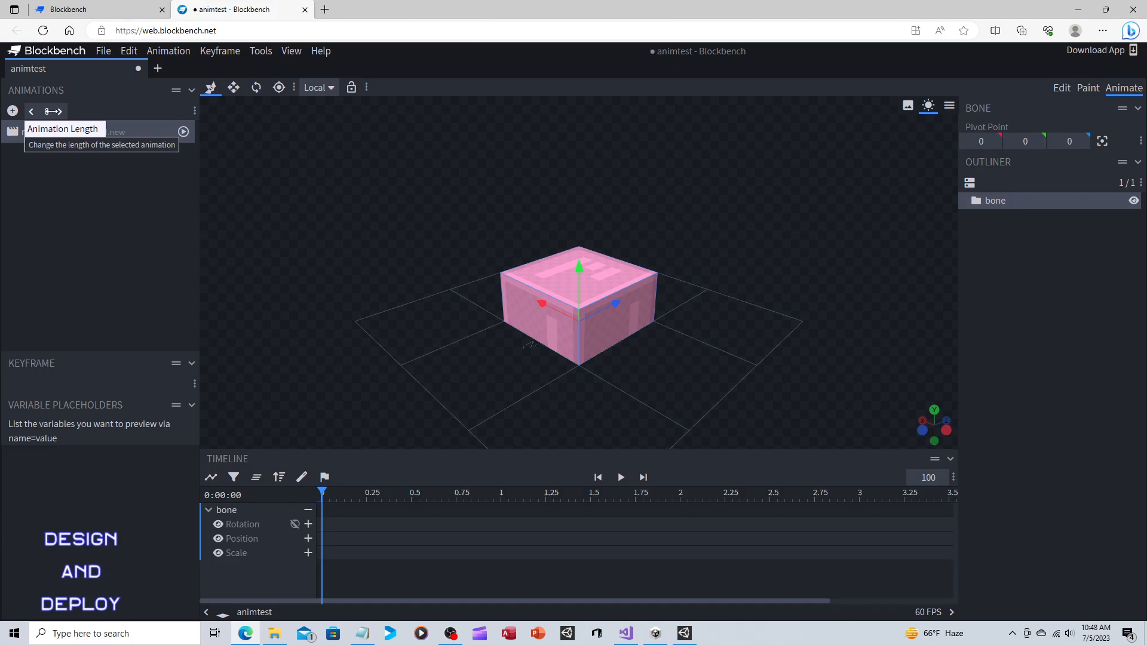
{"action": "left_click", "coordinate": [47, 112]}
{"action": "left_click_drag", "start_coordinate": [47, 111], "coordinate": [73, 184]}
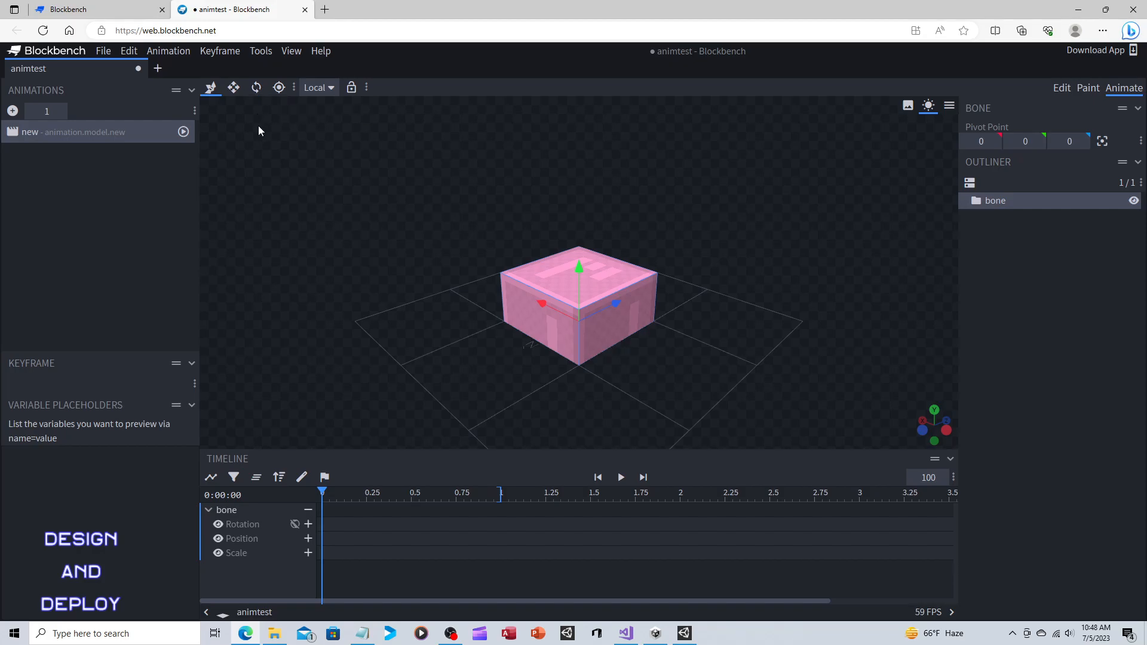
Add a rotation keyframe for the bone at time 0 of the animation.
{"action": "left_click", "coordinate": [256, 90]}
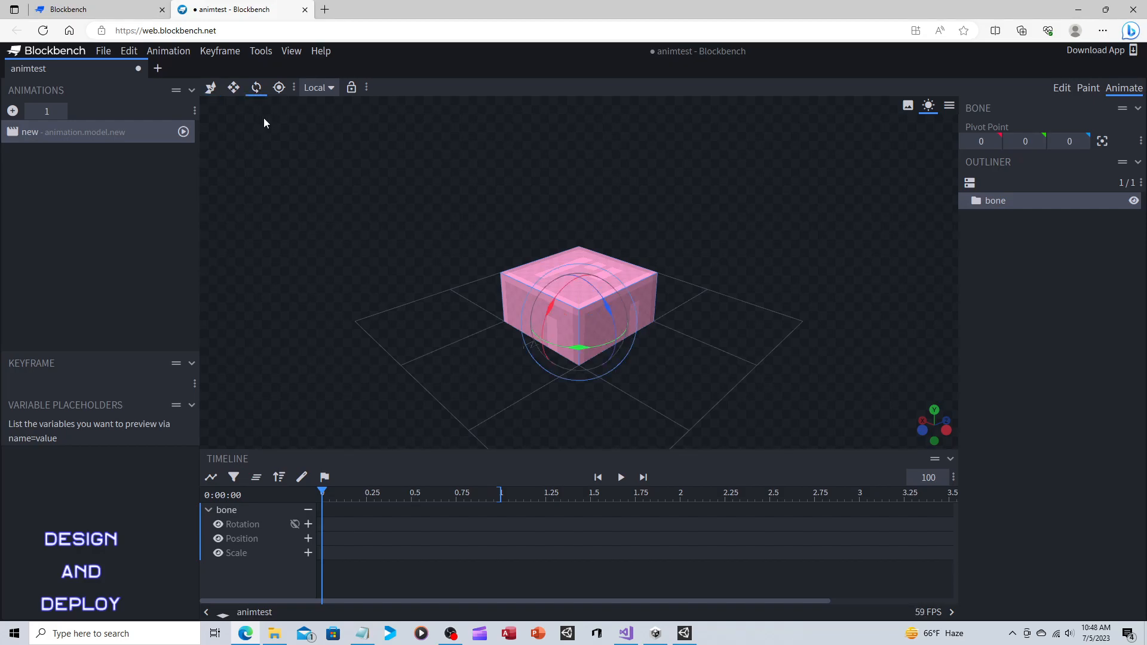
{"action": "left_click", "coordinate": [225, 50]}
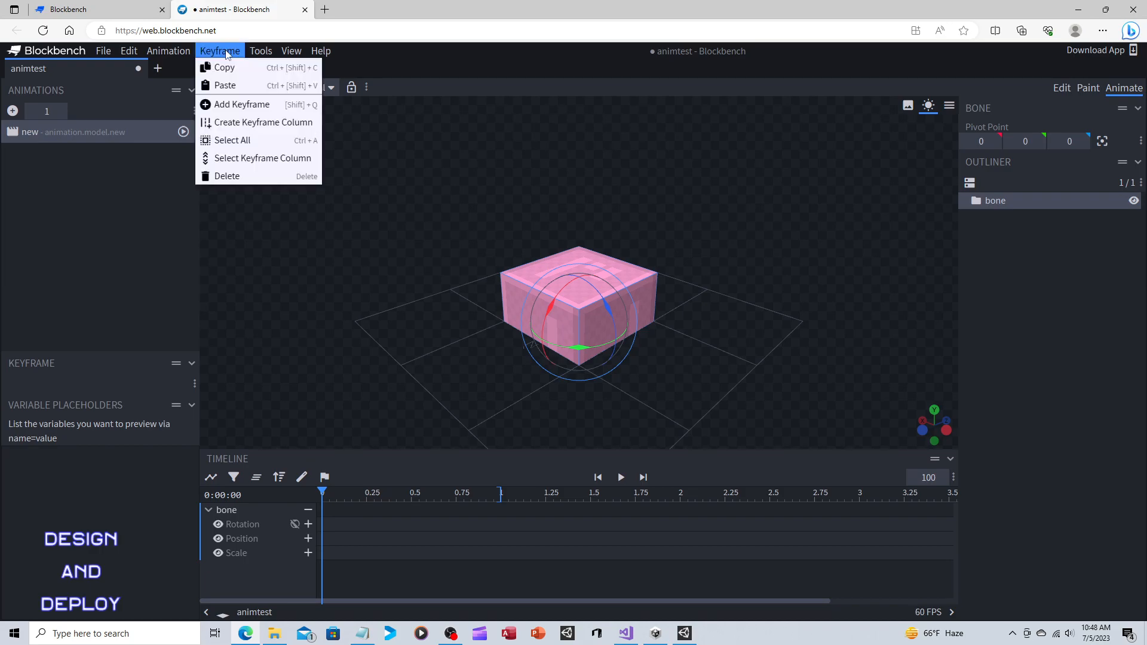
{"action": "left_click", "coordinate": [234, 102]}
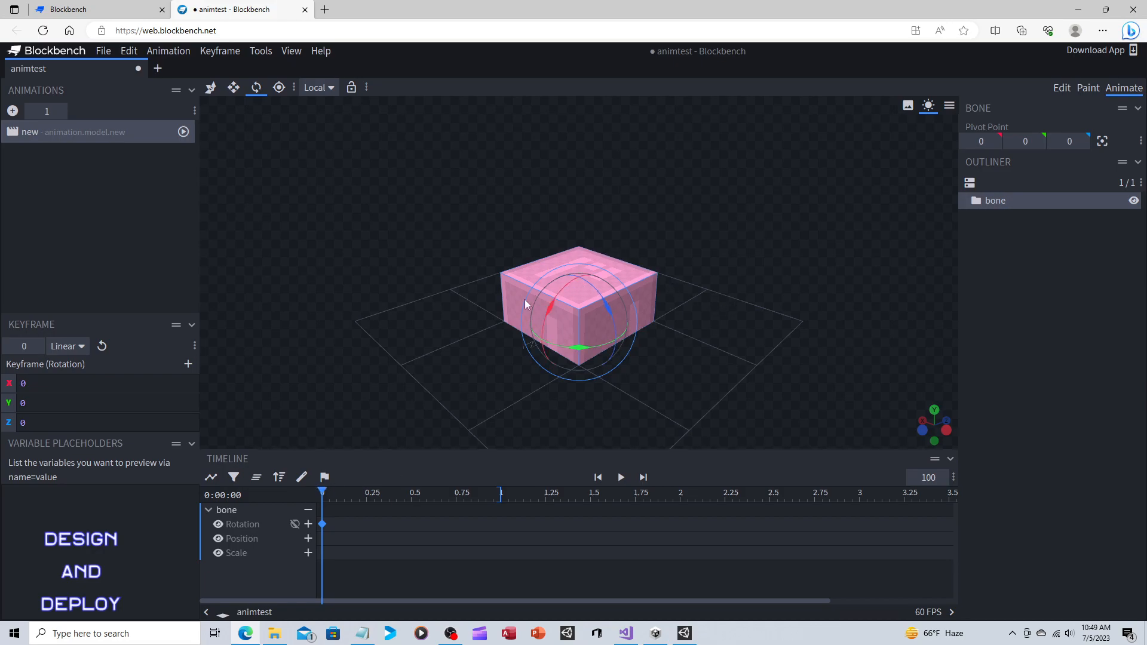
Add a rotation keyframe for the bone at 0.5 seconds and set its Y rotation to 180.
{"action": "left_click_drag", "start_coordinate": [322, 491], "coordinate": [412, 491]}
{"action": "left_click", "coordinate": [221, 51]}
{"action": "left_click", "coordinate": [235, 105]}
{"action": "left_click_drag", "start_coordinate": [599, 345], "coordinate": [309, 302]}
{"action": "left_click_drag", "start_coordinate": [593, 346], "coordinate": [266, 346]}
{"action": "left_click_drag", "start_coordinate": [60, 405], "coordinate": [19, 405]}
{"action": "type", "text": "180"}
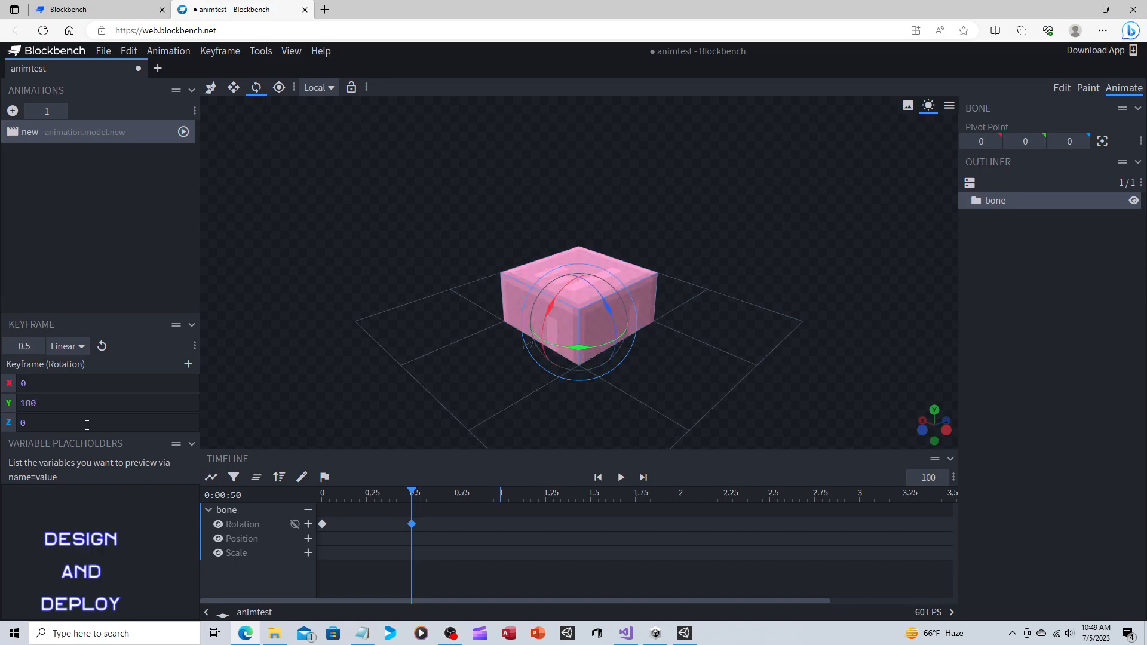
Add a rotation keyframe at 1 second with Y rotation 360, and play the animation to preview the spin.
{"action": "left_click_drag", "start_coordinate": [412, 491], "coordinate": [500, 498]}
{"action": "left_click_drag", "start_coordinate": [582, 347], "coordinate": [505, 336]}
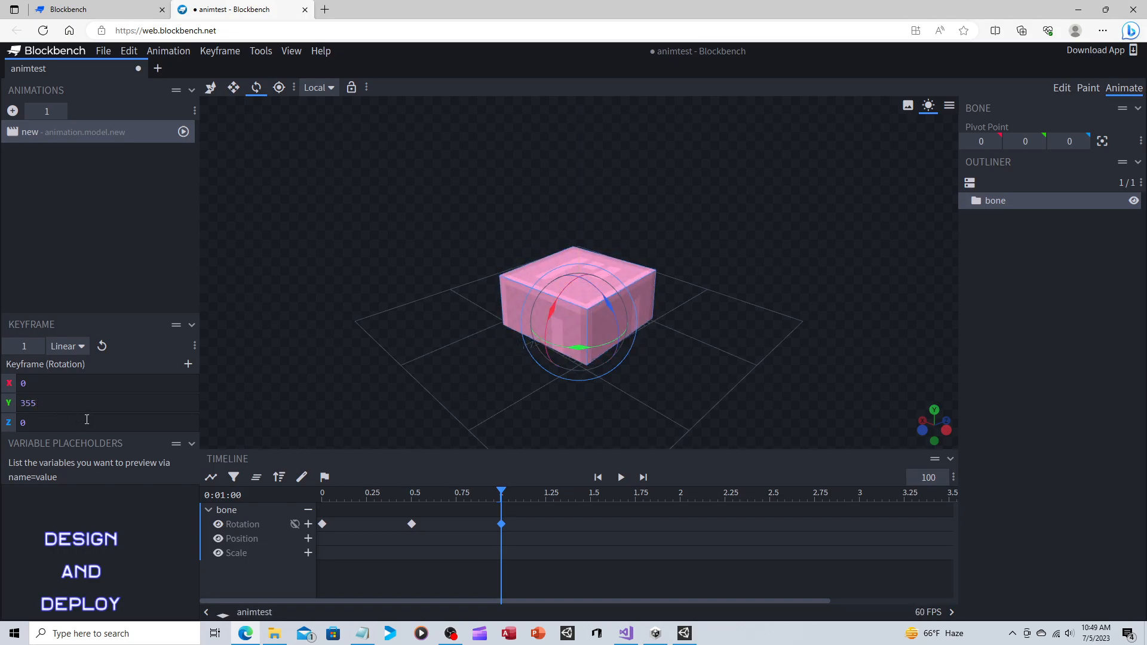
{"action": "key", "text": "BackSpace"}
{"action": "key", "text": "BackSpace"}
{"action": "type", "text": "60"}
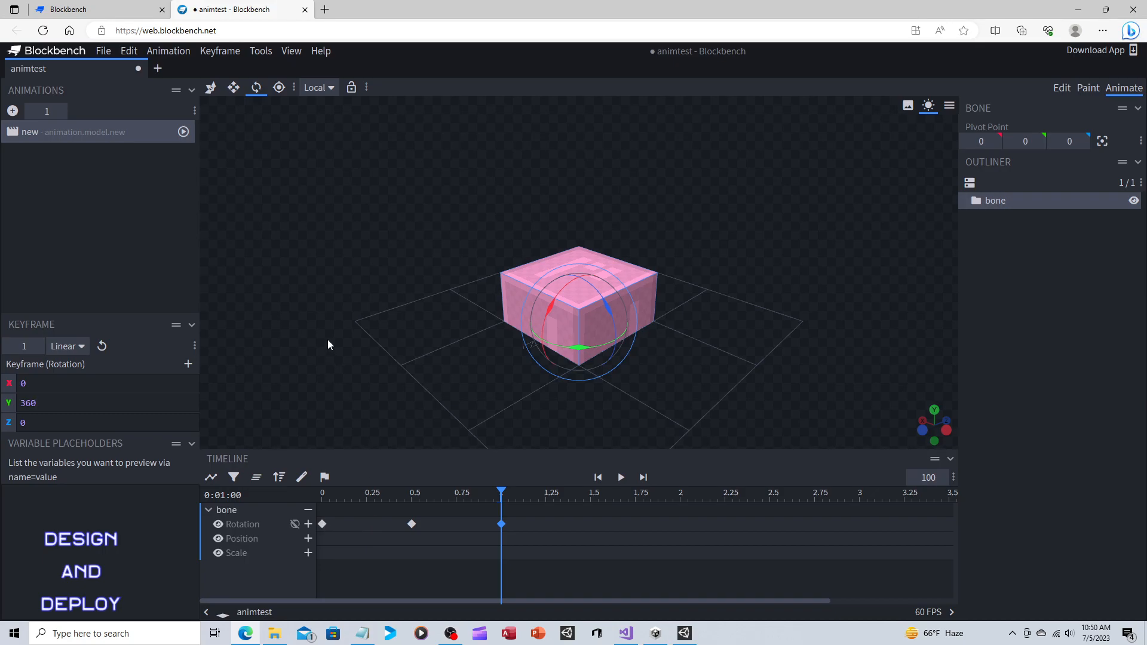
{"action": "left_click", "coordinate": [621, 477]}
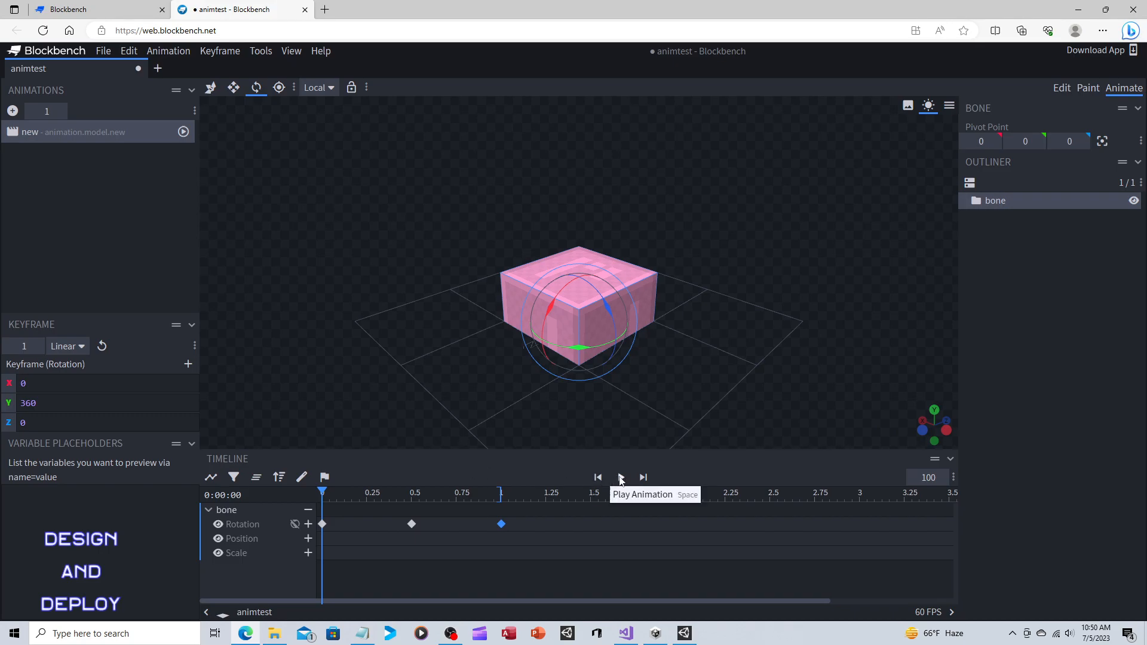
{"action": "left_click", "coordinate": [621, 476]}
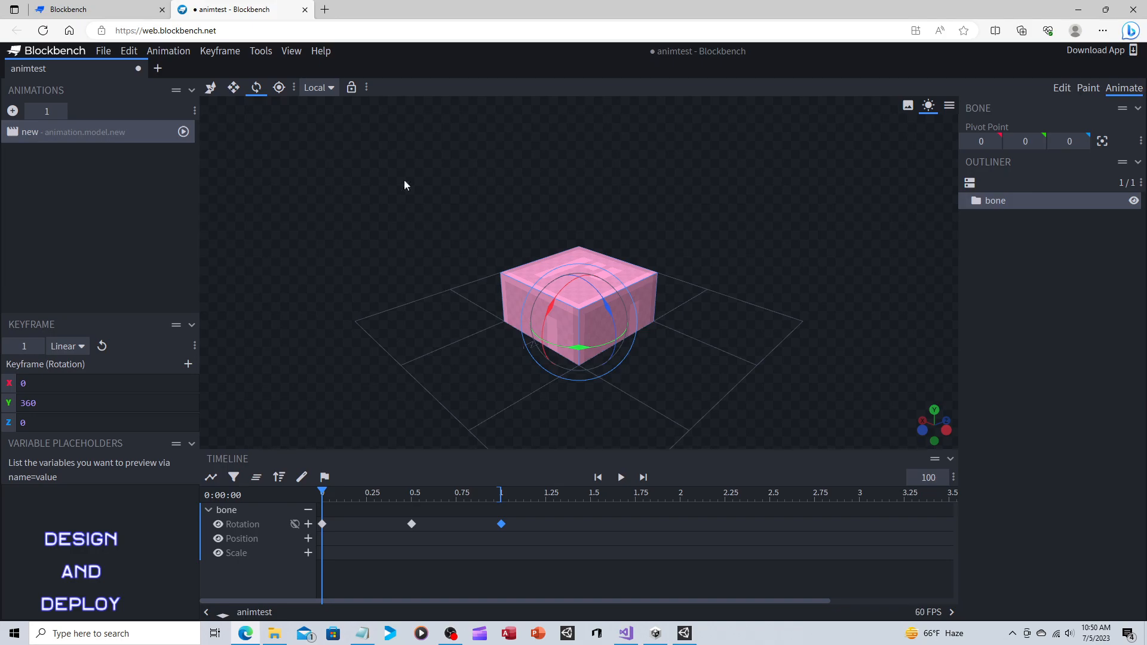
Switch to the resize tool and add a scale keyframe for the bone at time 0.
{"action": "left_click", "coordinate": [234, 87]}
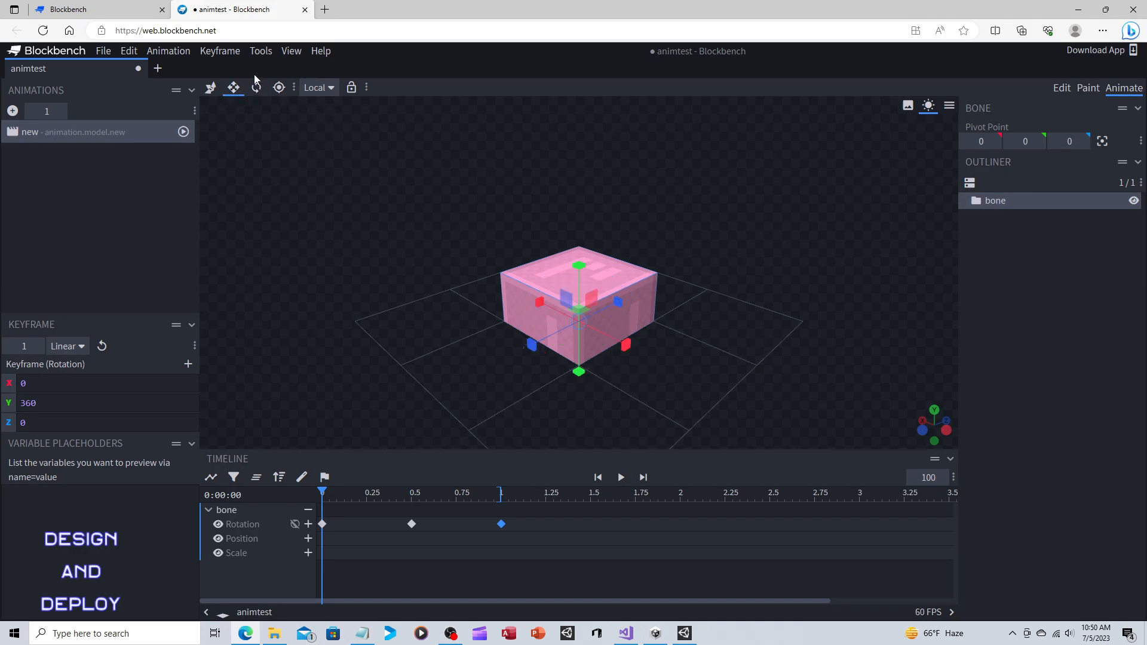
{"action": "left_click", "coordinate": [224, 51]}
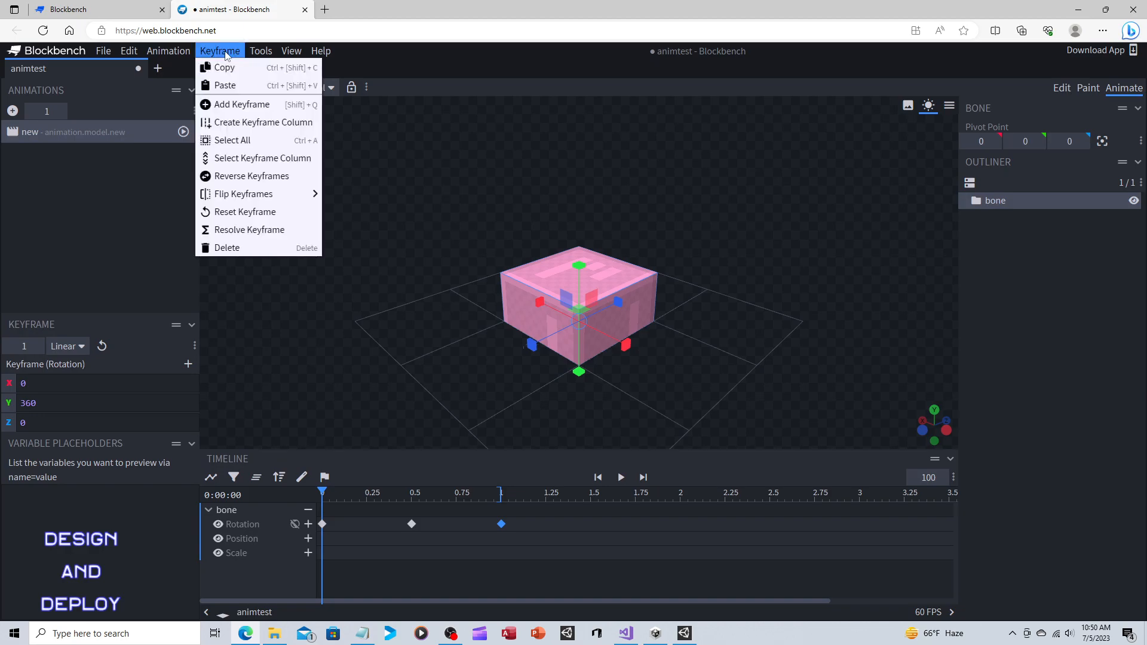
{"action": "left_click", "coordinate": [232, 105]}
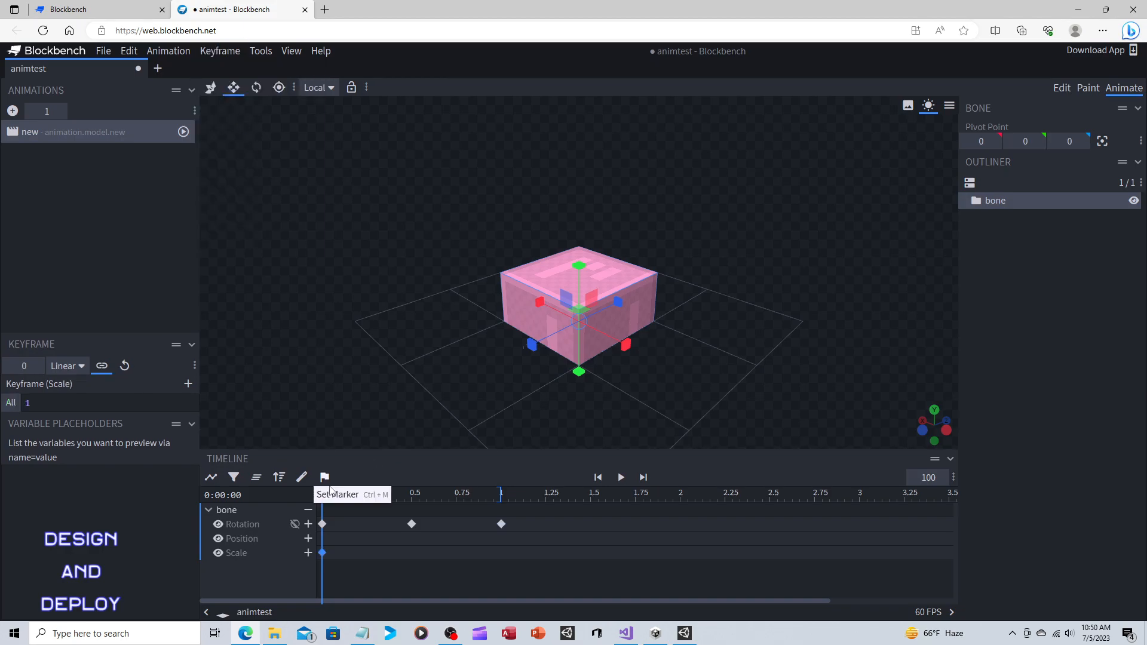
Add a scale keyframe at 0.375 seconds and shrink the bone to X 0.6, Y 0.5 and Z 0.6.
{"action": "left_click_drag", "start_coordinate": [321, 490], "coordinate": [389, 490]}
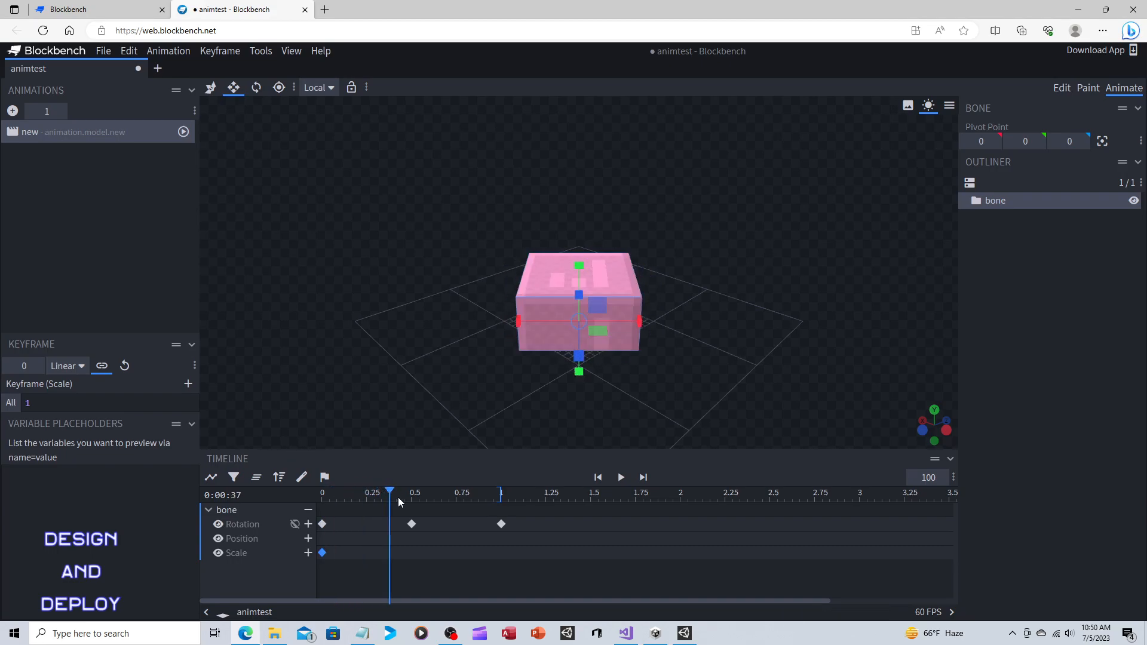
{"action": "left_click", "coordinate": [217, 50]}
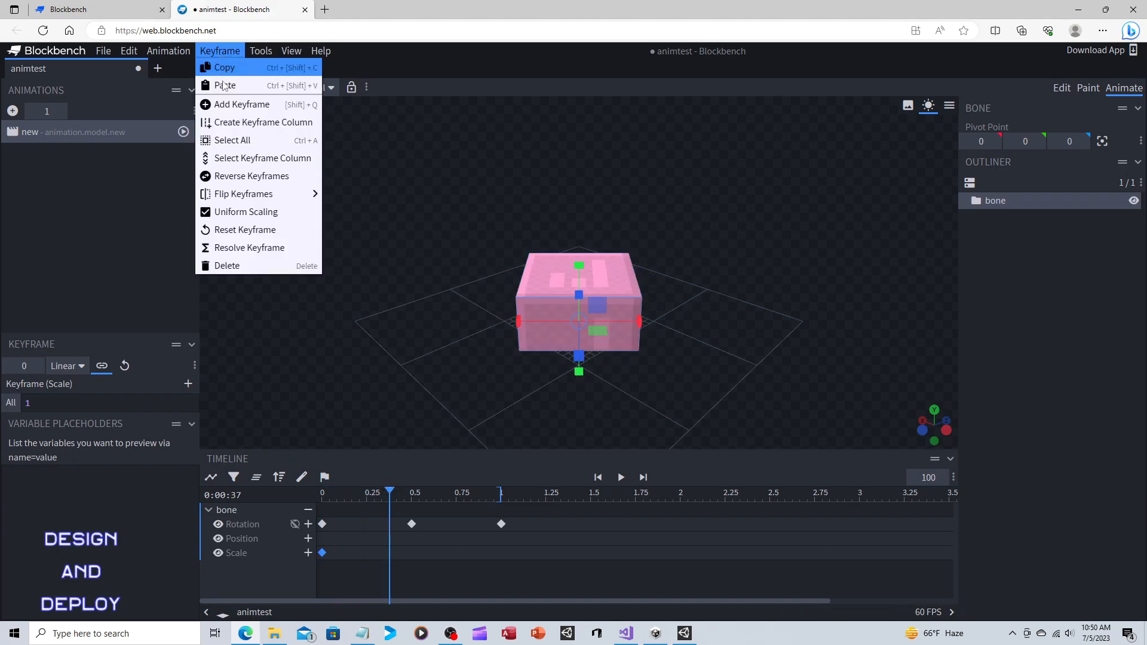
{"action": "left_click", "coordinate": [230, 105]}
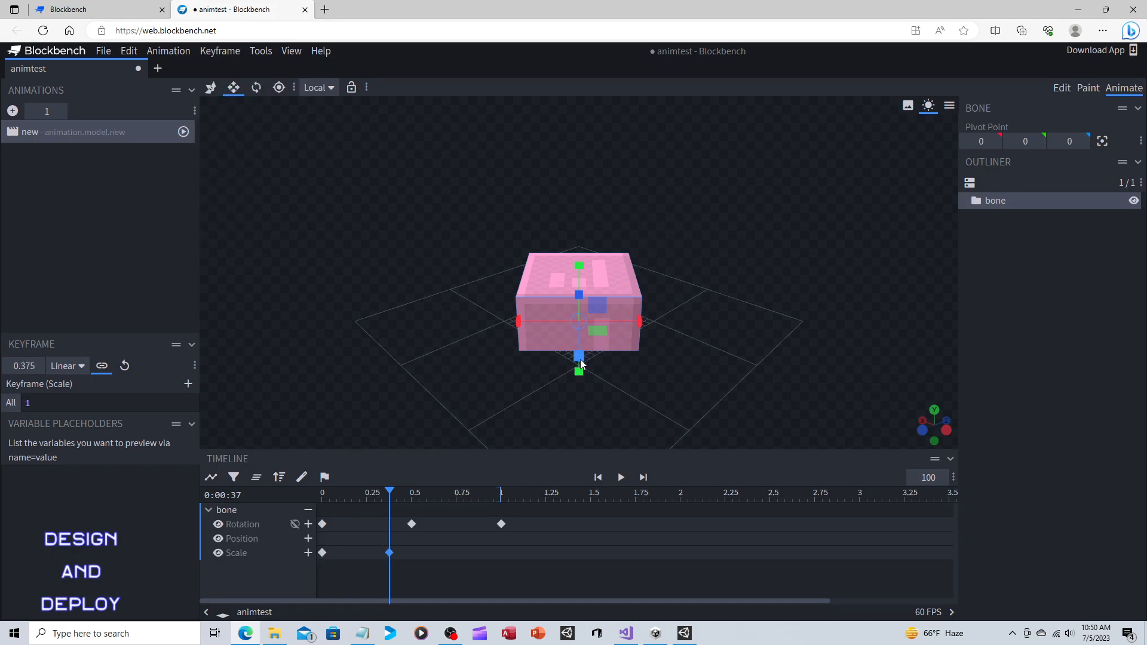
{"action": "right_click_drag", "start_coordinate": [656, 368], "coordinate": [635, 366]}
{"action": "left_click_drag", "start_coordinate": [691, 291], "coordinate": [586, 343]}
{"action": "left_click_drag", "start_coordinate": [525, 362], "coordinate": [558, 357]}
{"action": "left_click_drag", "start_coordinate": [646, 338], "coordinate": [562, 287]}
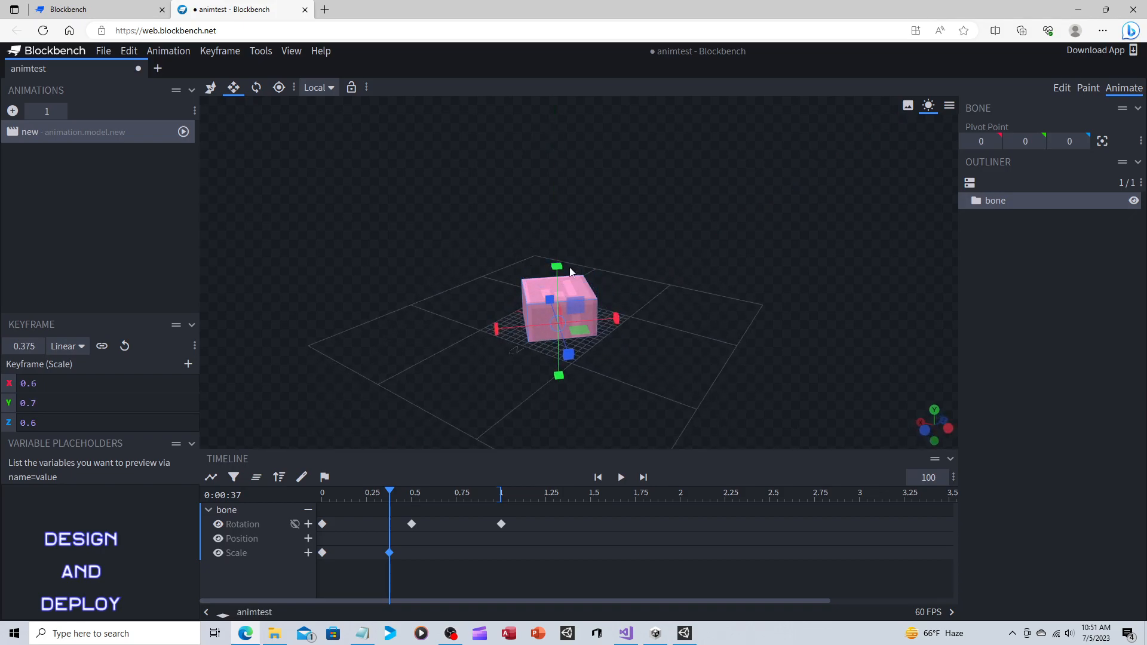
{"action": "left_click_drag", "start_coordinate": [639, 370], "coordinate": [637, 342]}
{"action": "left_click_drag", "start_coordinate": [562, 392], "coordinate": [654, 368]}
{"action": "left_click_drag", "start_coordinate": [700, 258], "coordinate": [690, 325]}
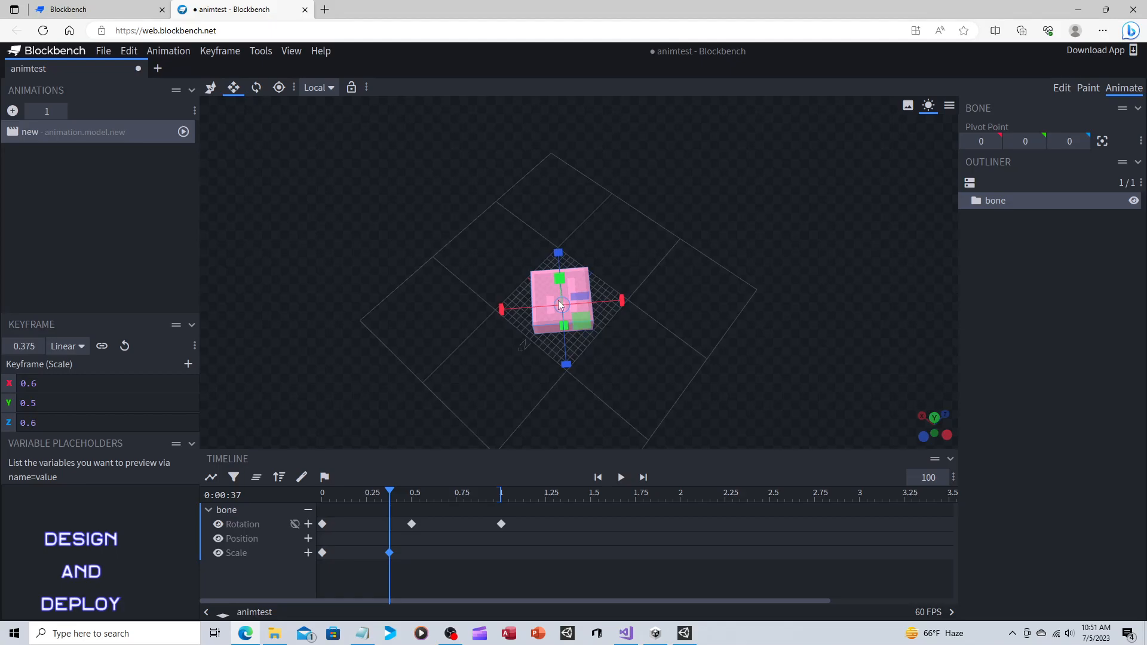
{"action": "left_click_drag", "start_coordinate": [762, 329], "coordinate": [750, 264]}
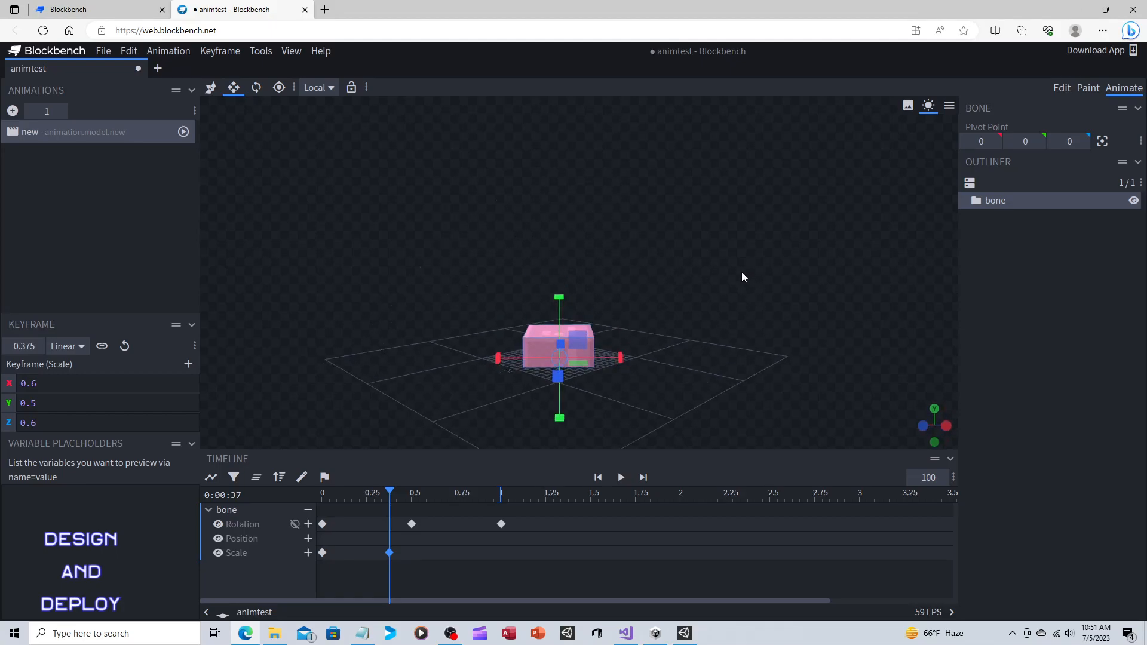
{"action": "left_click_drag", "start_coordinate": [742, 277], "coordinate": [751, 315]}
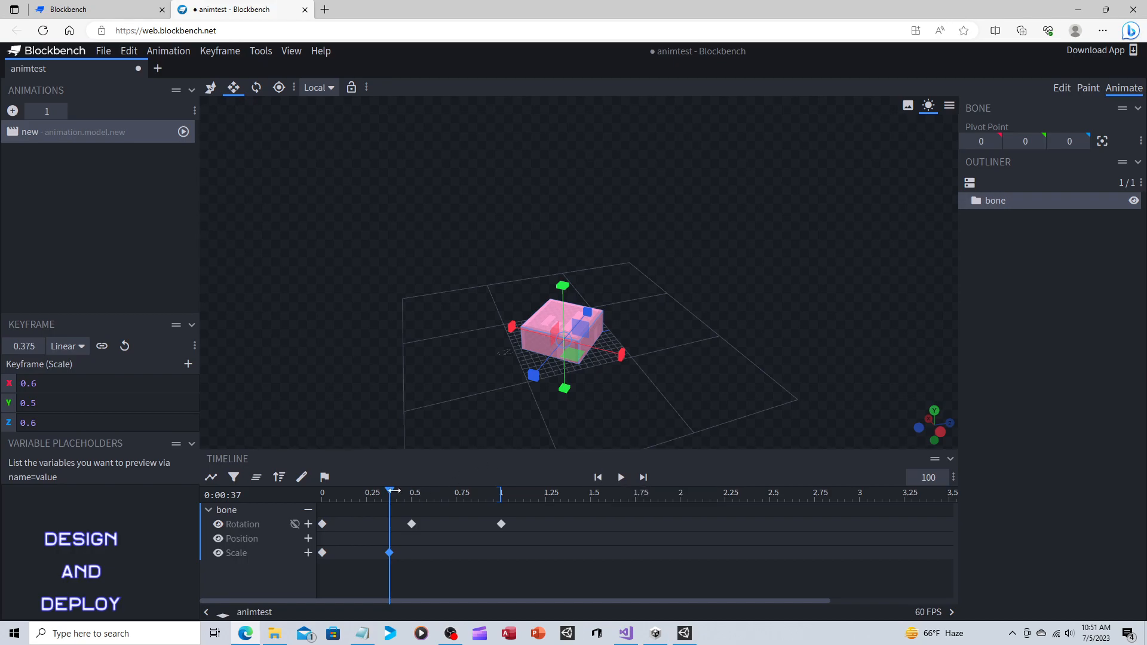
Add a scale keyframe at 1 second and set its X, Y and Z scale to 1.
{"action": "left_click_drag", "start_coordinate": [390, 491], "coordinate": [500, 492]}
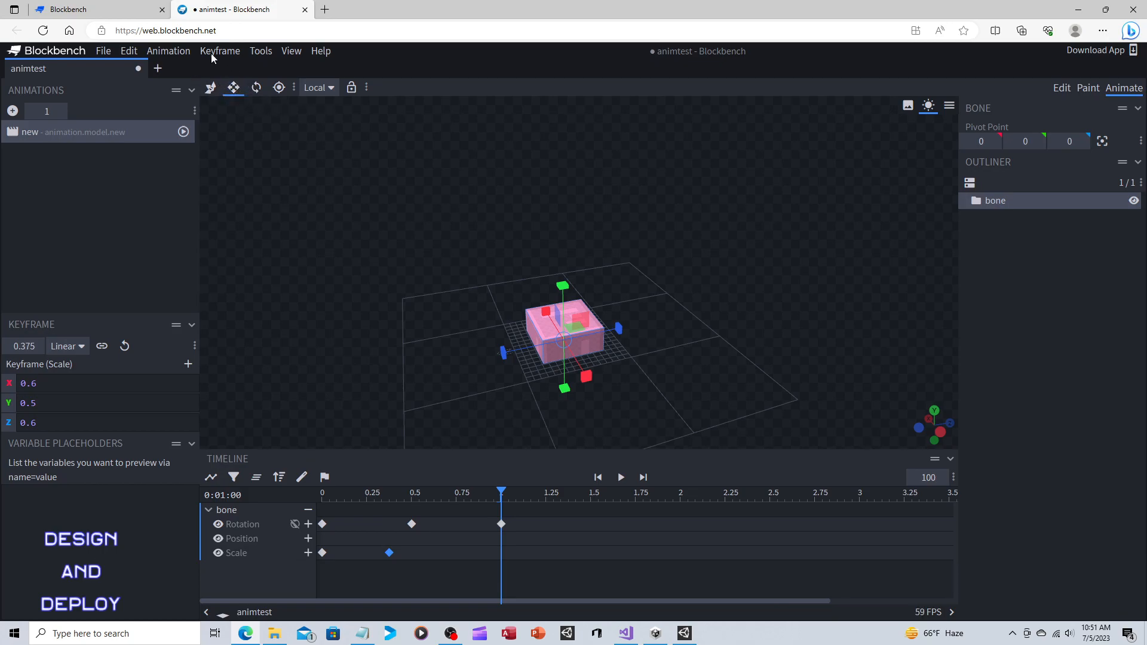
{"action": "left_click", "coordinate": [232, 53]}
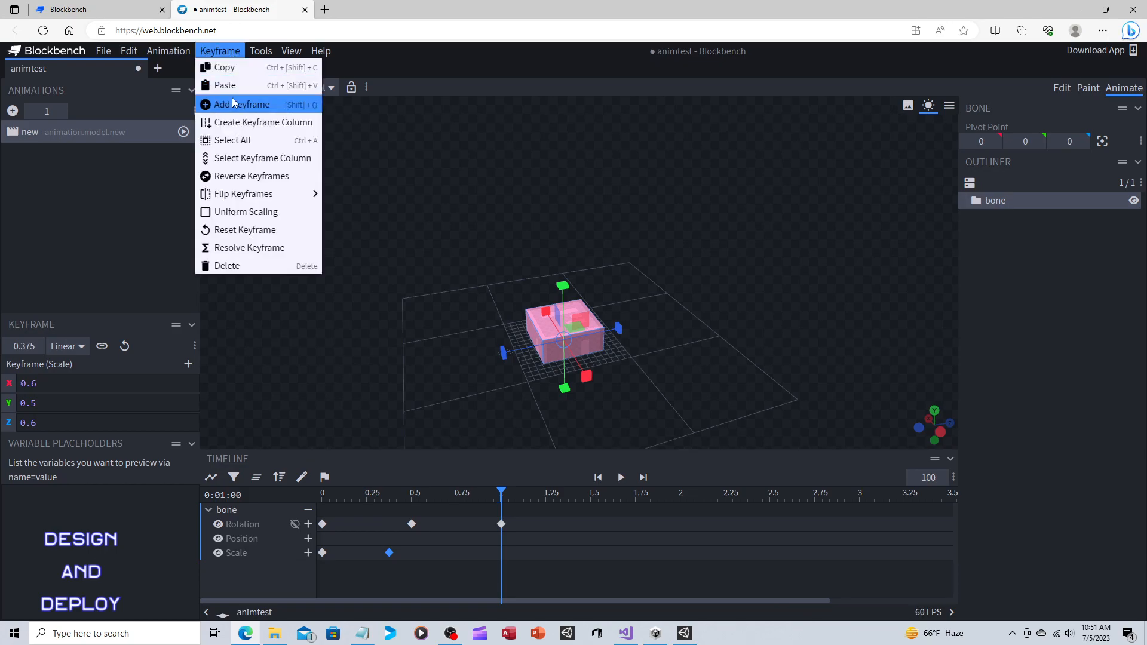
{"action": "left_click", "coordinate": [254, 102]}
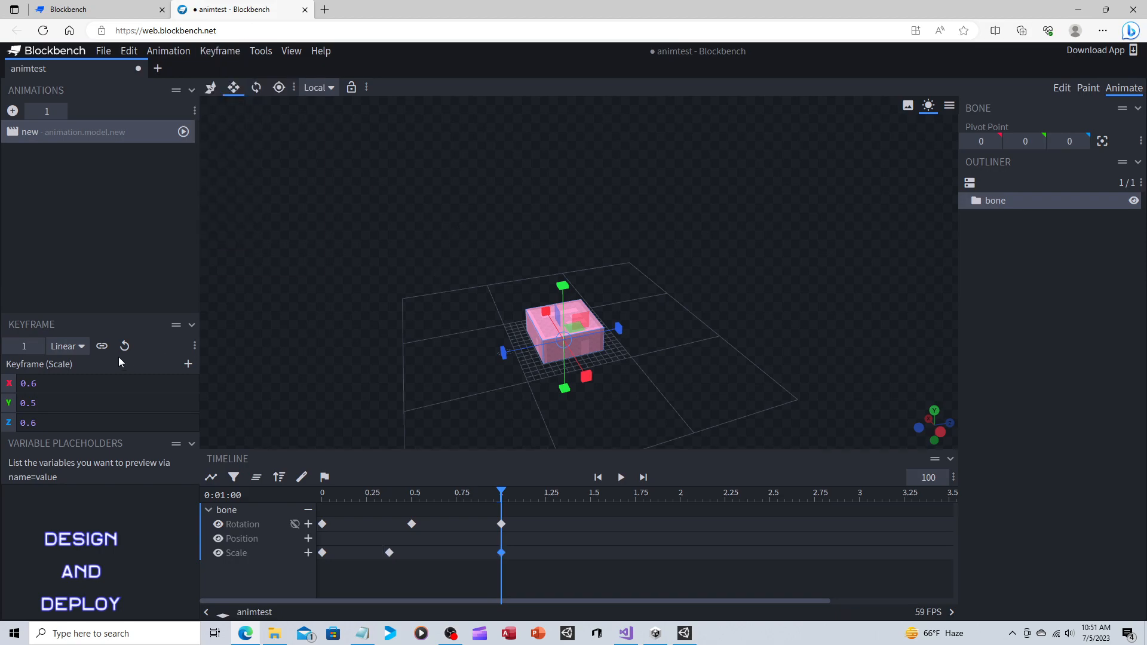
{"action": "left_click", "coordinate": [71, 386]}
{"action": "left_click_drag", "start_coordinate": [71, 385], "coordinate": [4, 388]}
{"action": "type", "text": "1"}
{"action": "key", "text": "Tab"}
{"action": "type", "text": "1"}
{"action": "key", "text": "Tab"}
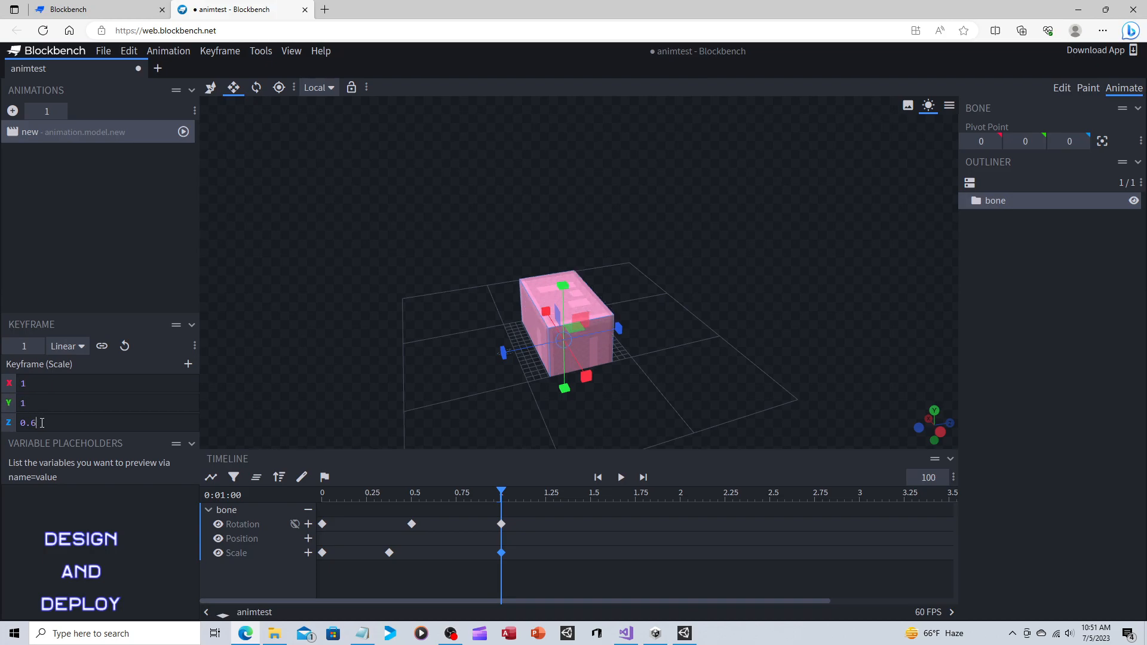
{"action": "type", "text": "1"}
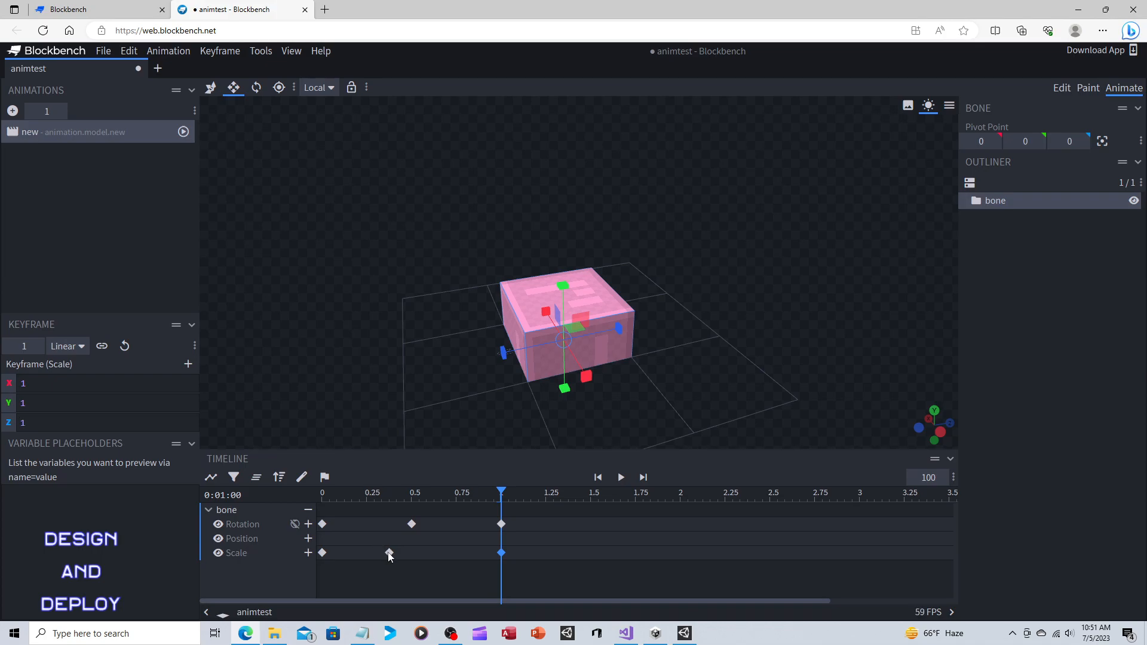
Move the bone's middle scale keyframe to 0.5 seconds, aligned with the middle rotation keyframe, and clear the keyframe selection.
{"action": "left_click_drag", "start_coordinate": [392, 553], "coordinate": [407, 553]}
{"action": "left_click_drag", "start_coordinate": [415, 553], "coordinate": [457, 557]}
{"action": "left_click_drag", "start_coordinate": [460, 555], "coordinate": [413, 554]}
{"action": "left_click", "coordinate": [440, 577]}
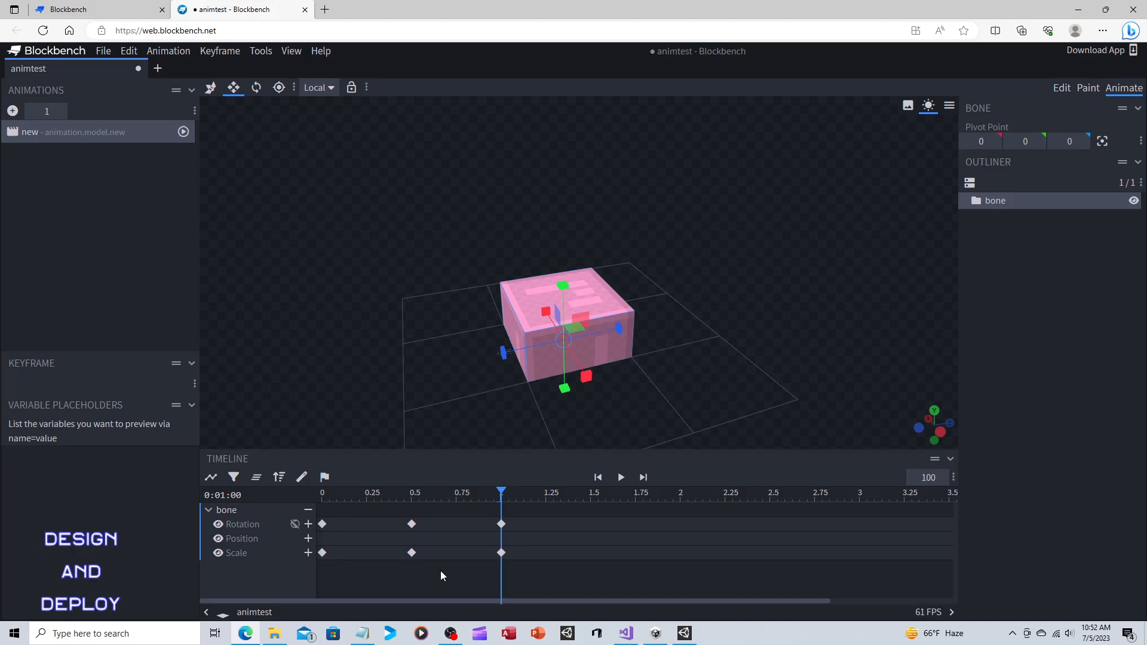
With the Move tool, add a position keyframe for the bone at time 0 and raise the bone to Y 16 at 0.5 seconds.
{"action": "left_click", "coordinate": [214, 90]}
{"action": "left_click_drag", "start_coordinate": [501, 491], "coordinate": [301, 485]}
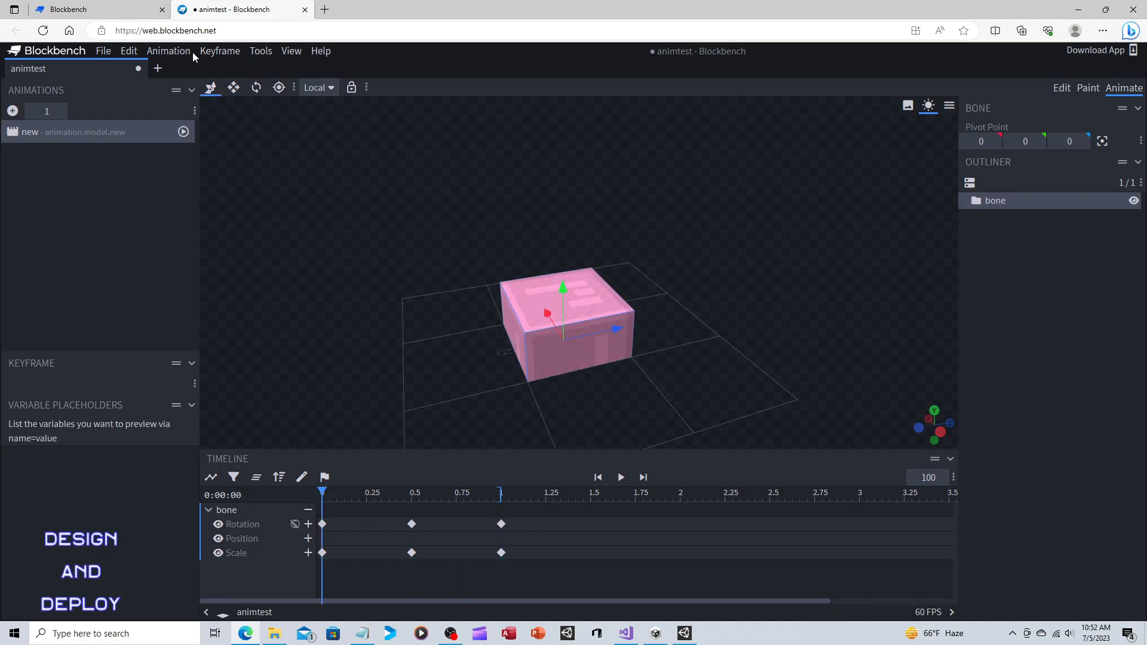
{"action": "left_click", "coordinate": [220, 50]}
{"action": "left_click", "coordinate": [239, 84]}
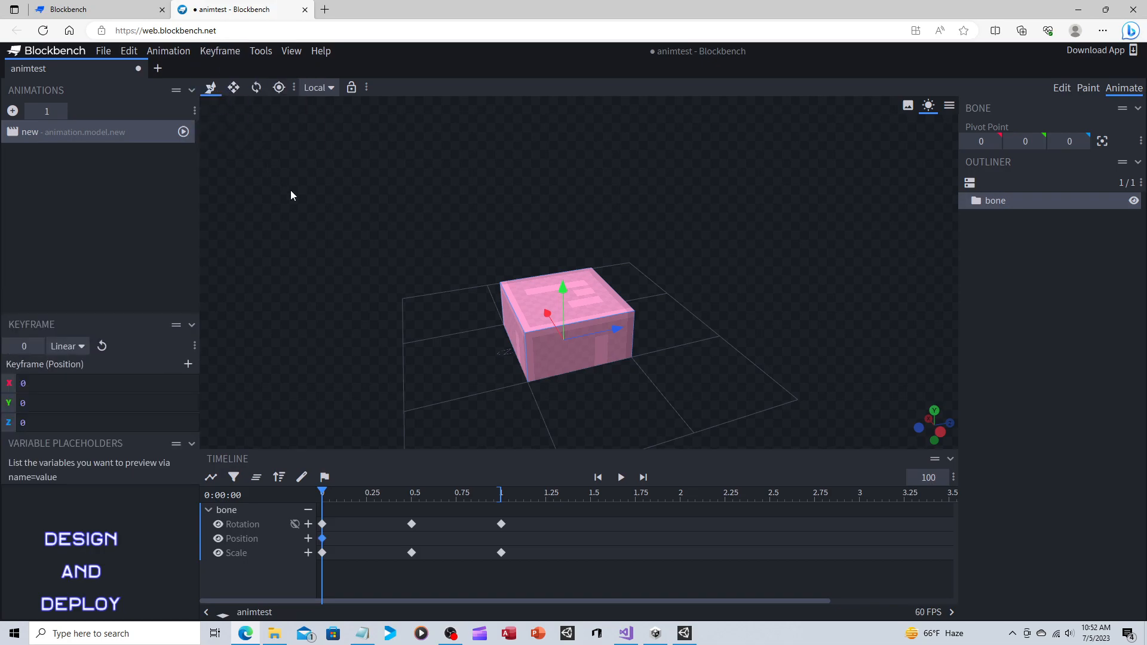
{"action": "left_click_drag", "start_coordinate": [322, 491], "coordinate": [410, 491]}
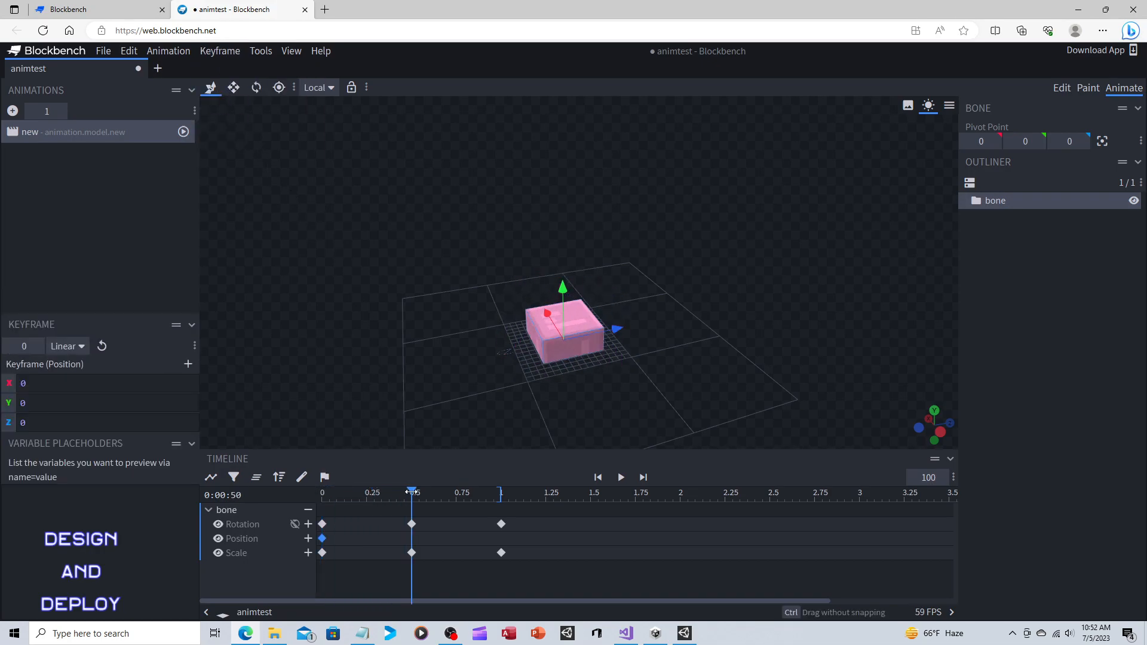
{"action": "left_click_drag", "start_coordinate": [562, 293], "coordinate": [567, 188]}
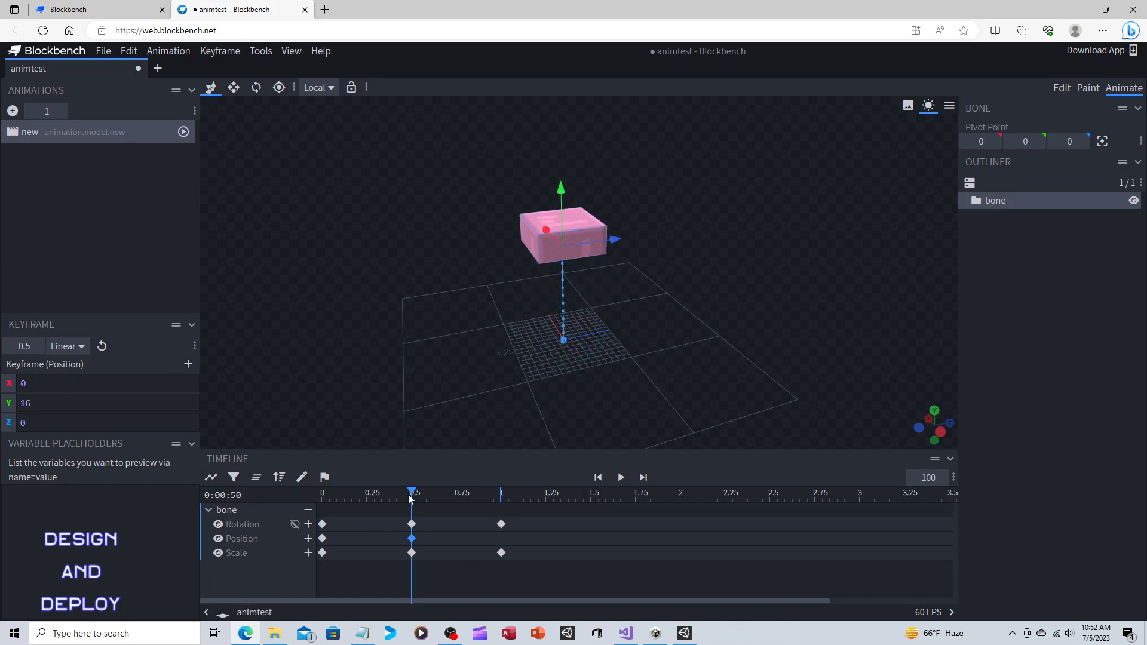
Add a position keyframe at 1 second with Y set to 0, and play the animation from the start.
{"action": "left_click_drag", "start_coordinate": [411, 491], "coordinate": [500, 491]}
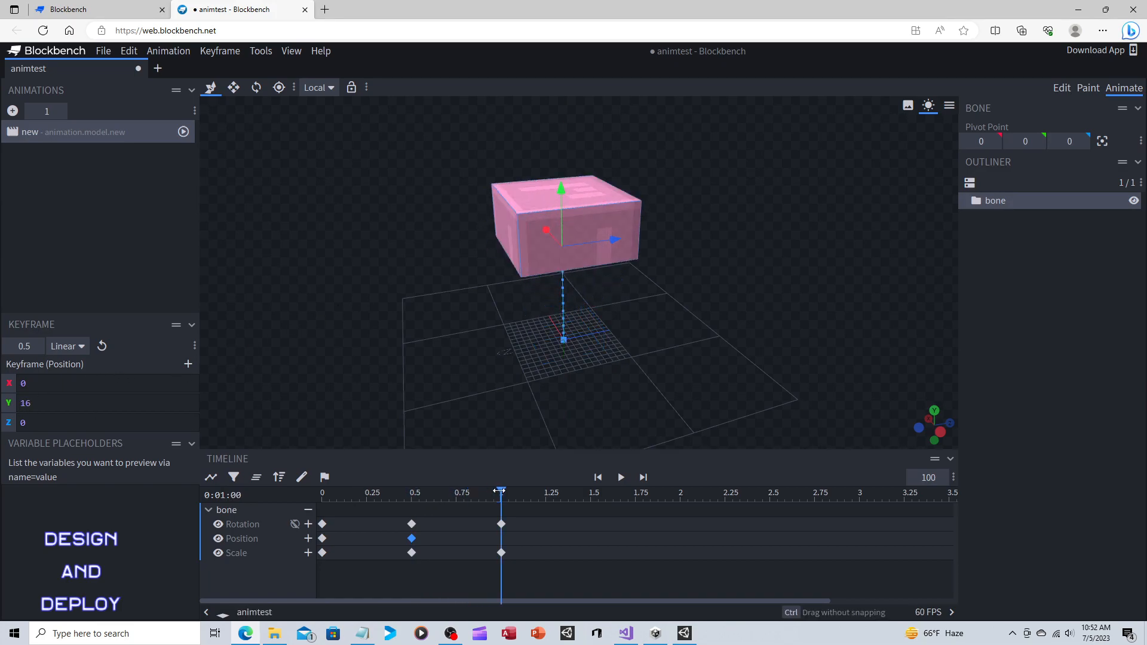
{"action": "left_click", "coordinate": [215, 52]}
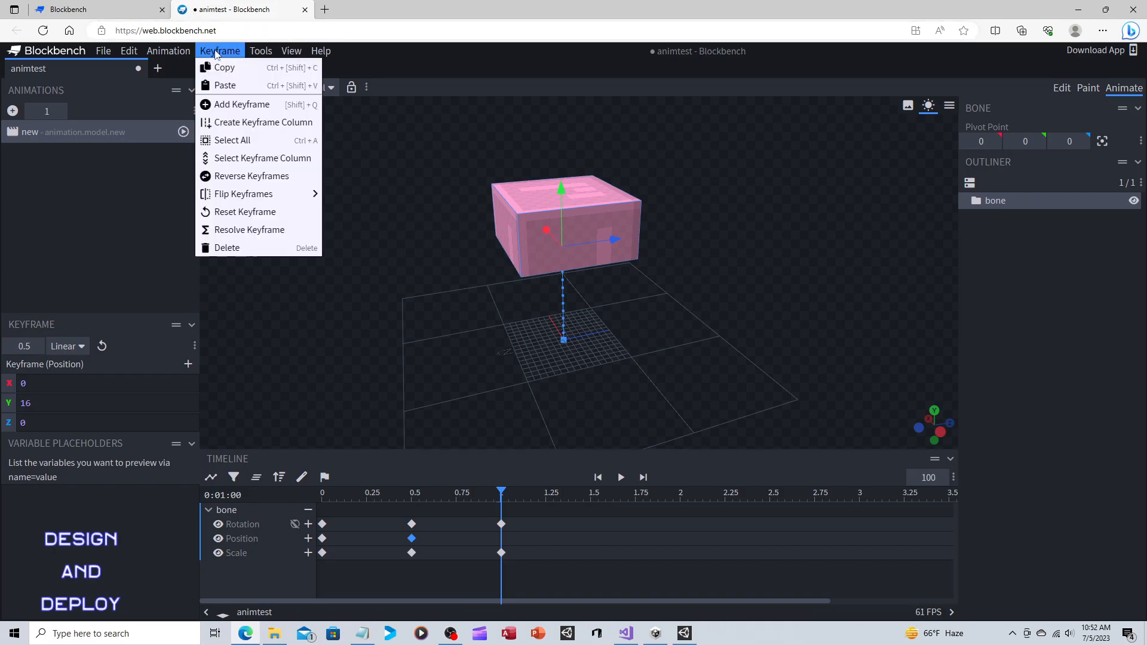
{"action": "left_click", "coordinate": [224, 86]}
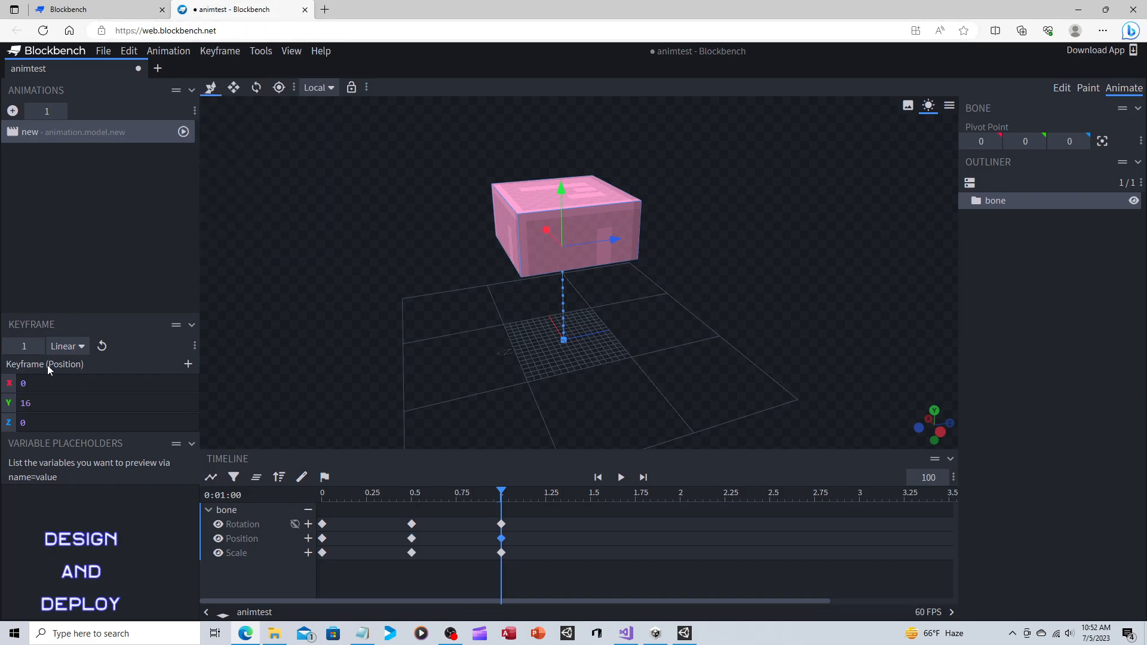
{"action": "double_click", "coordinate": [48, 406]}
{"action": "type", "text": "0"}
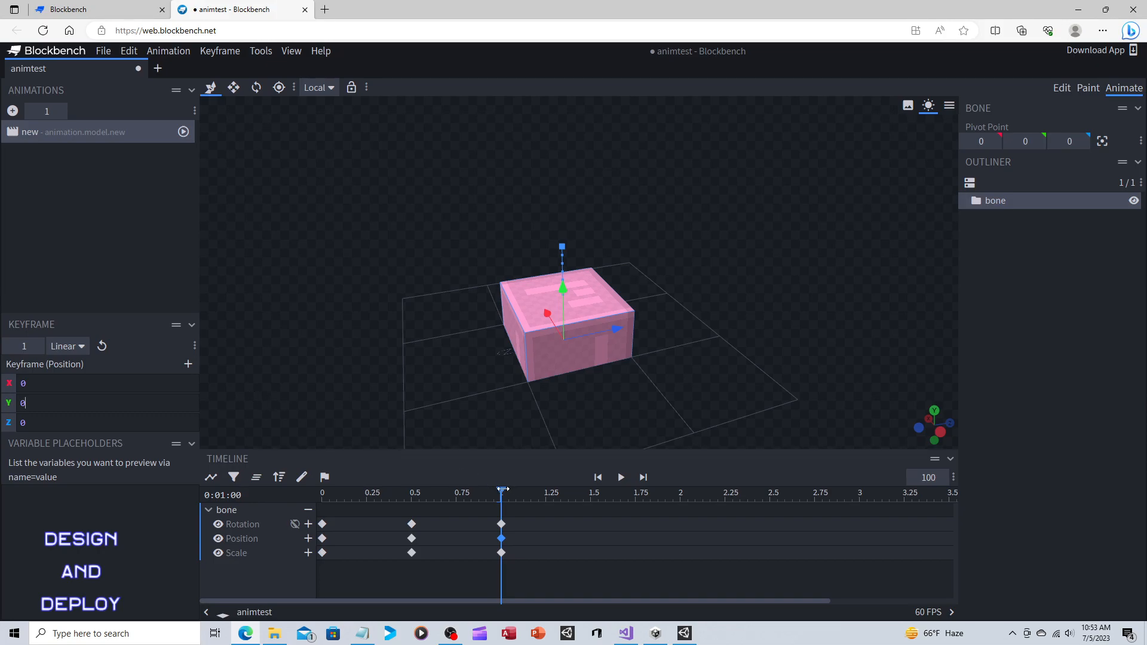
{"action": "left_click_drag", "start_coordinate": [499, 490], "coordinate": [316, 493]}
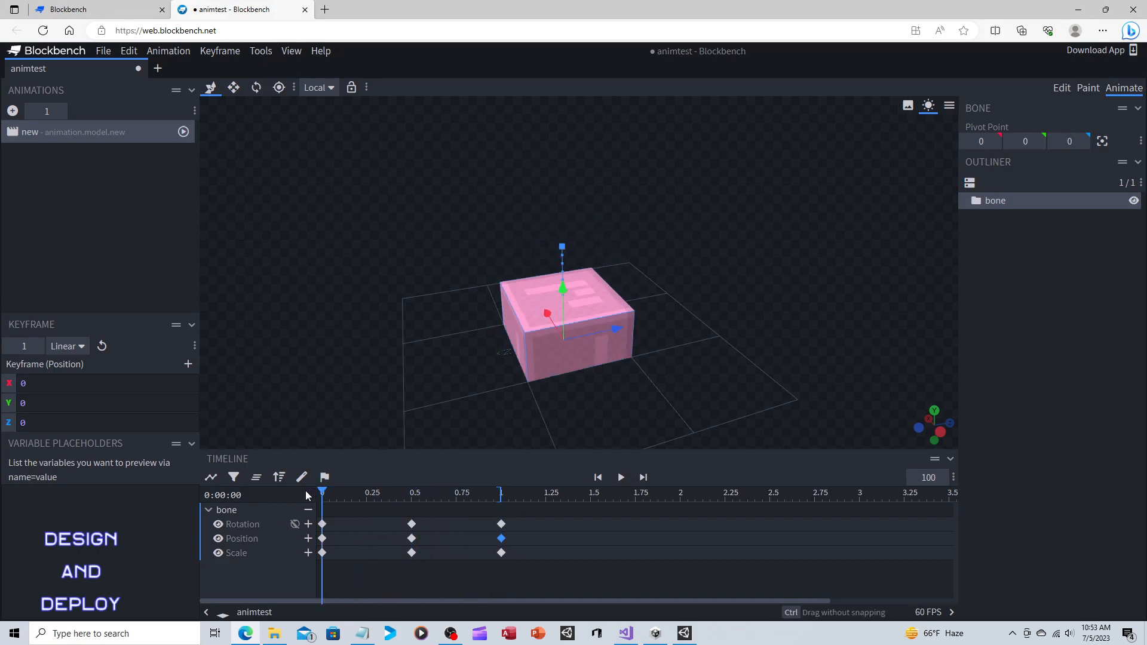
{"action": "left_click", "coordinate": [621, 478]}
Set the length of the animation to 2 seconds.
{"action": "left_click", "coordinate": [51, 111]}
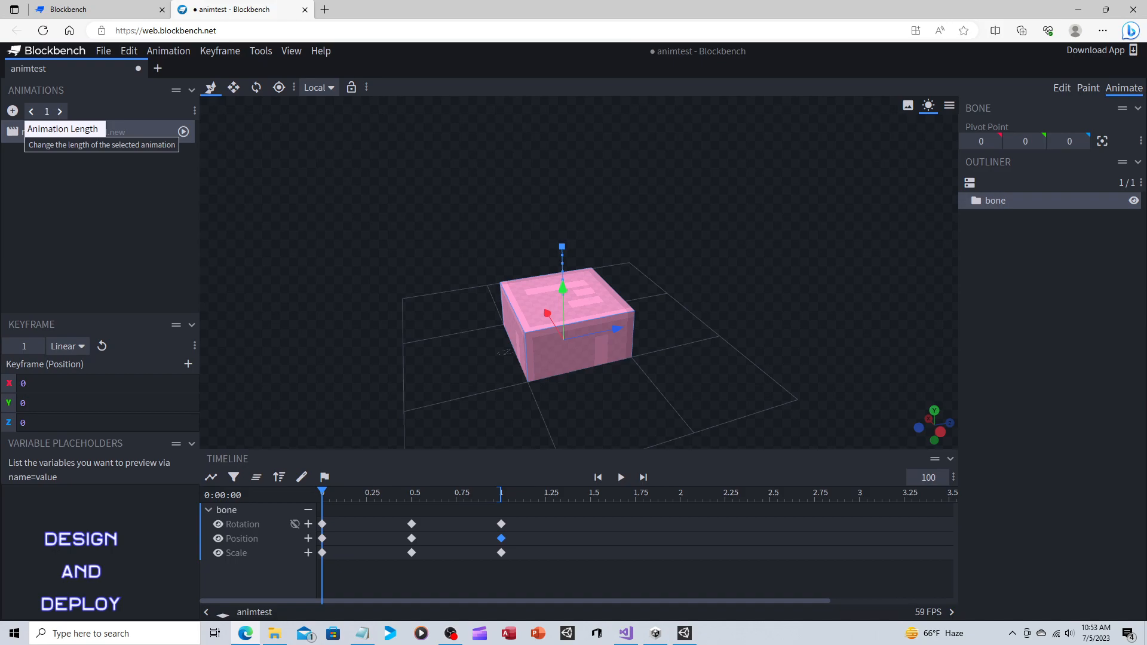
{"action": "left_click", "coordinate": [47, 111]}
{"action": "left_click", "coordinate": [47, 111]}
{"action": "type", "text": "2"}
{"action": "left_click", "coordinate": [108, 206]}
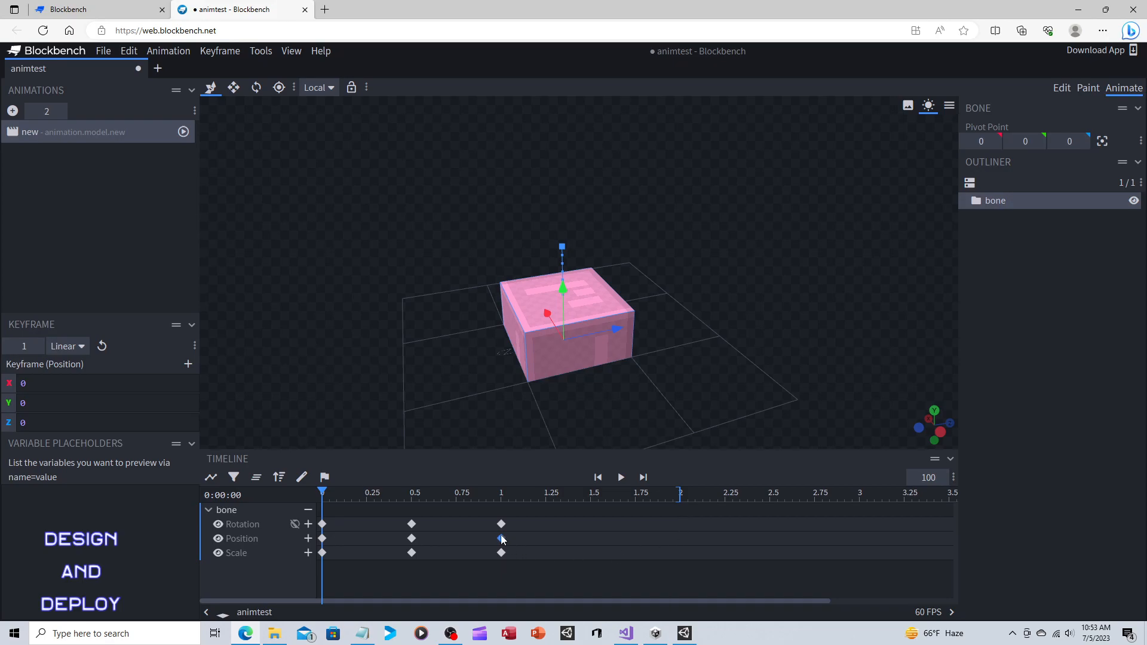
Move the bone's final rotation, position and scale keyframes to 2 seconds.
{"action": "left_click_drag", "start_coordinate": [501, 525], "coordinate": [679, 526]}
{"action": "left_click_drag", "start_coordinate": [501, 538], "coordinate": [680, 539]}
{"action": "left_click_drag", "start_coordinate": [500, 552], "coordinate": [680, 553]}
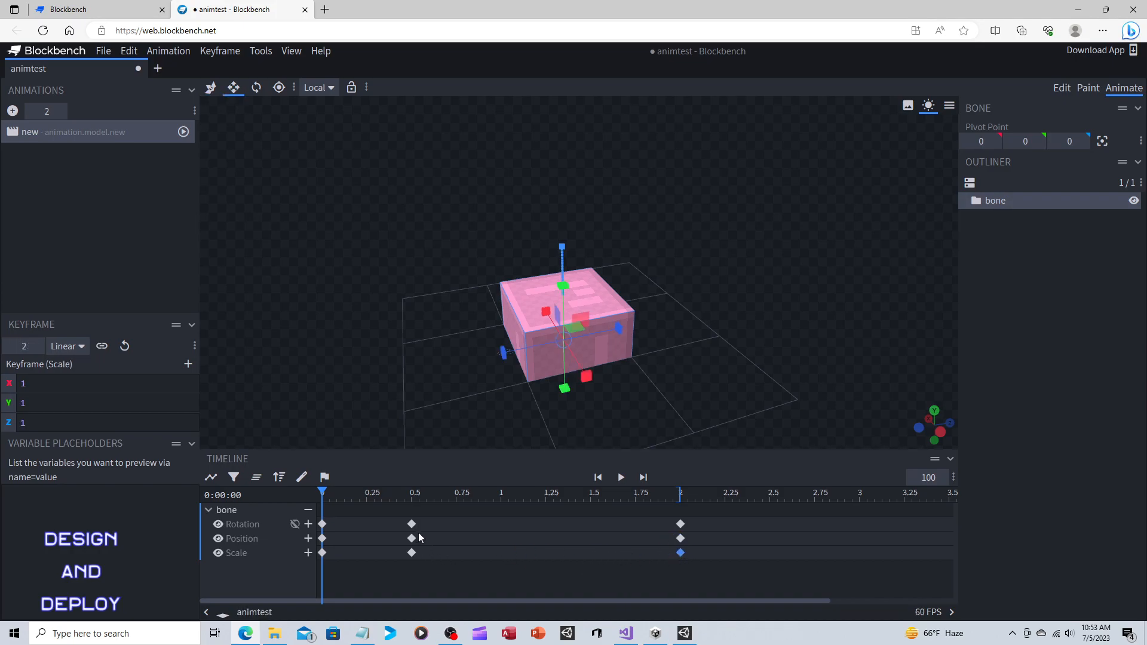
Move the middle rotation, position and scale keyframes to 1 second, and play the animation to preview it.
{"action": "left_click_drag", "start_coordinate": [412, 524], "coordinate": [501, 524]}
{"action": "left_click_drag", "start_coordinate": [411, 538], "coordinate": [501, 538]}
{"action": "left_click_drag", "start_coordinate": [413, 553], "coordinate": [501, 557]}
{"action": "left_click", "coordinate": [620, 477]}
{"action": "left_click", "coordinate": [1061, 88]}
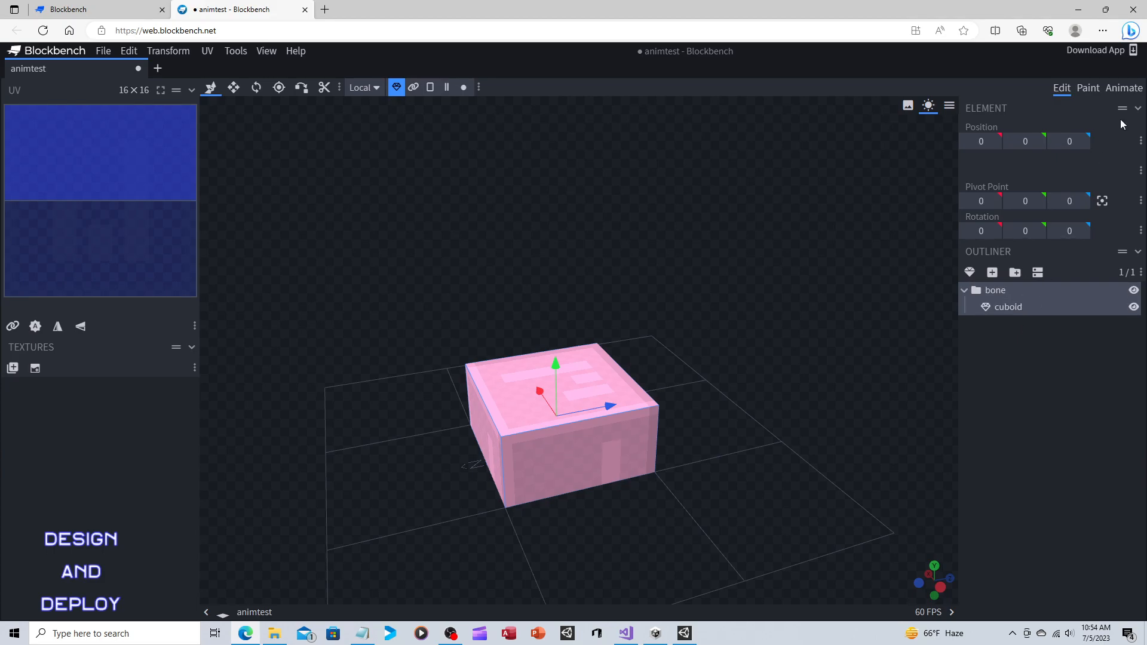
{"action": "left_click", "coordinate": [1123, 88]}
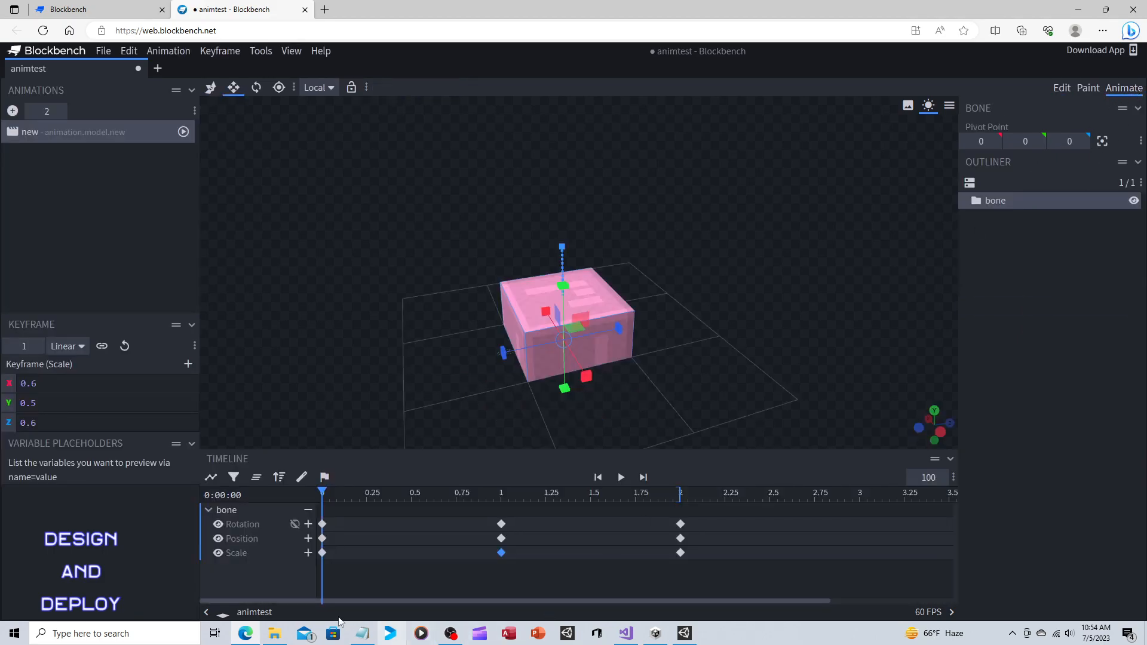